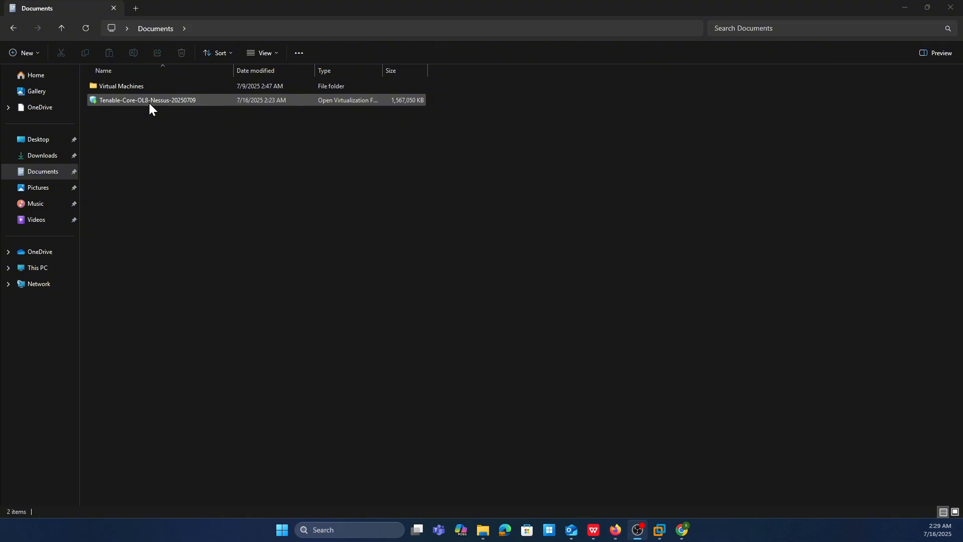
- Open the Tenable-Core-OL8-Nessus-20250709 appliance file in VMware Workstation for import
{"action": "left_click", "coordinate": [149, 102]}
{"action": "right_click", "coordinate": [149, 103]}
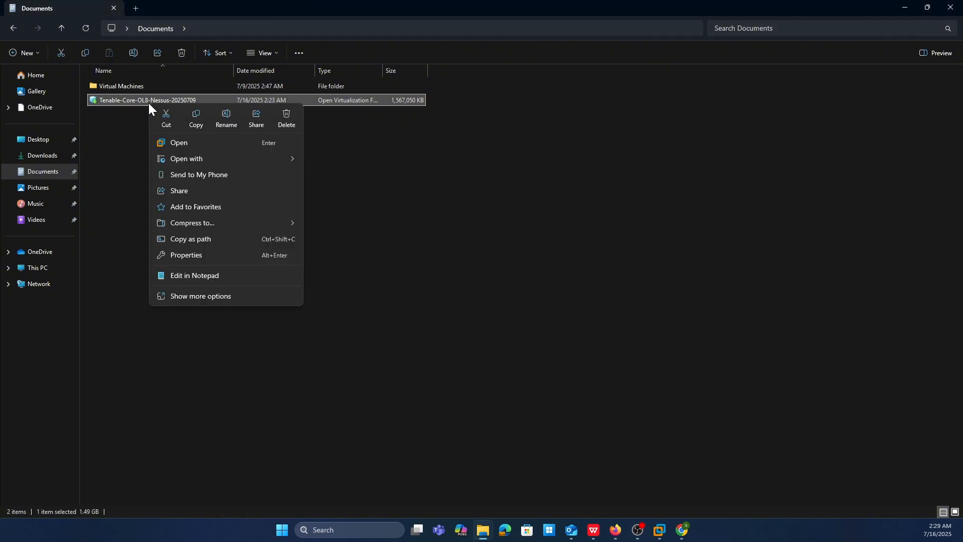
{"action": "left_click", "coordinate": [196, 143]}
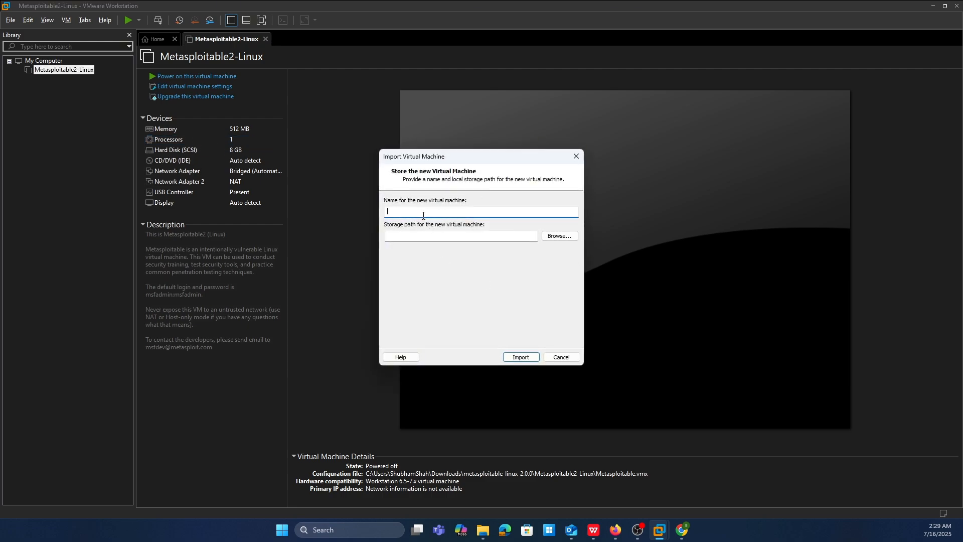
- Try to import the appliance as a new virtual machine named Nessus-Expert
{"action": "type", "text": "Nessu"}
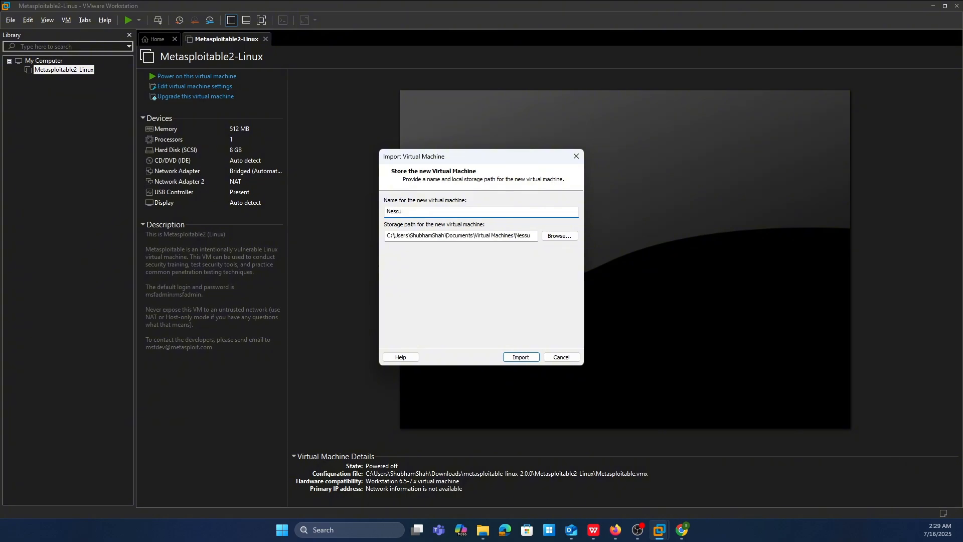
{"action": "key", "text": "BackSpace"}
{"action": "type", "text": "ssus-Expert"}
{"action": "left_click", "coordinate": [522, 358]}
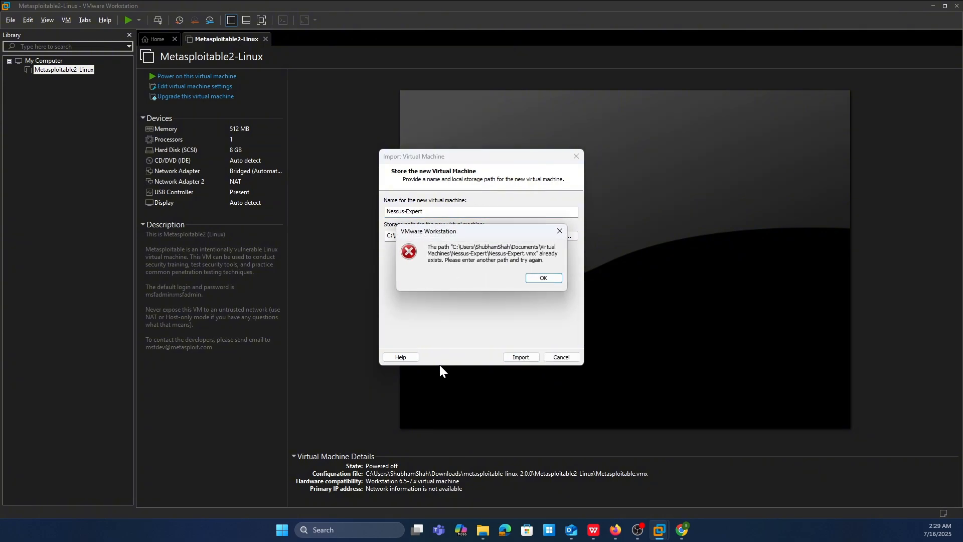
- Change the new virtual machine's name to Nessus-expert and try the import again
{"action": "left_click", "coordinate": [542, 279]}
{"action": "left_click", "coordinate": [431, 211]}
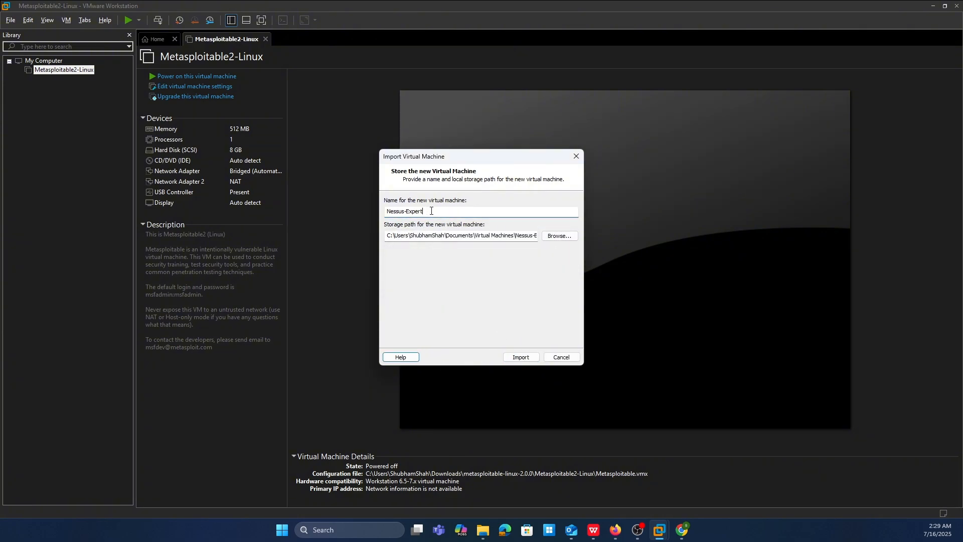
{"action": "key", "text": "BackSpace"}
{"action": "key", "text": "BackSpace"}
{"action": "key", "text": "BackSpace"}
{"action": "key", "text": "BackSpace"}
{"action": "key", "text": "BackSpace"}
{"action": "type", "text": "-exper"}
{"action": "key", "text": "Return"}
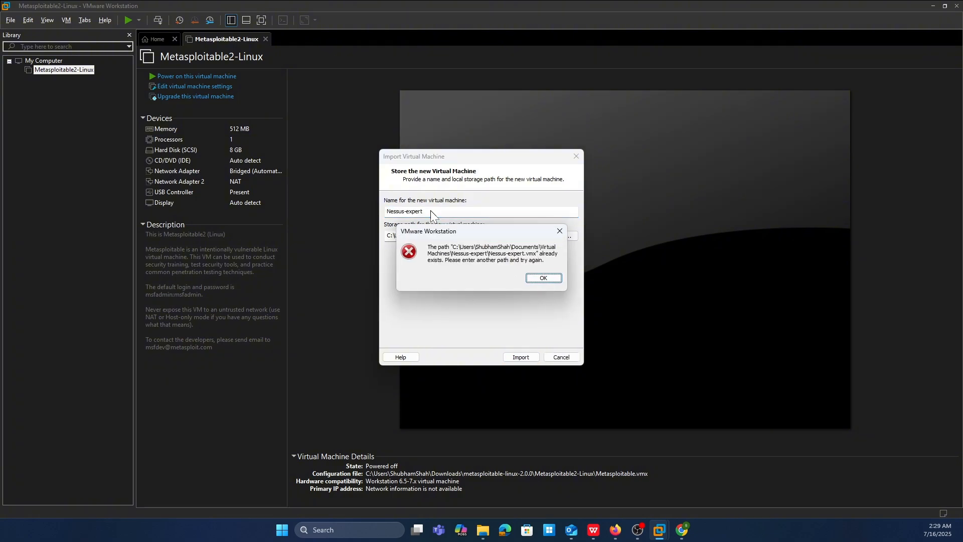
- Name the new virtual machine Nessus-expert-lab and import it
{"action": "key", "text": "Return"}
{"action": "left_click", "coordinate": [431, 211]}
{"action": "type", "text": "t-lab"}
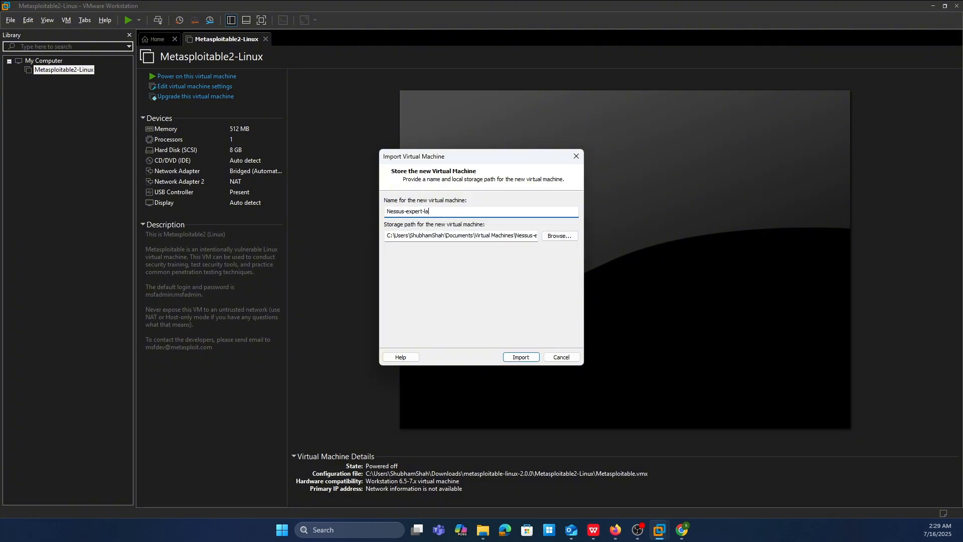
{"action": "key", "text": "Return"}
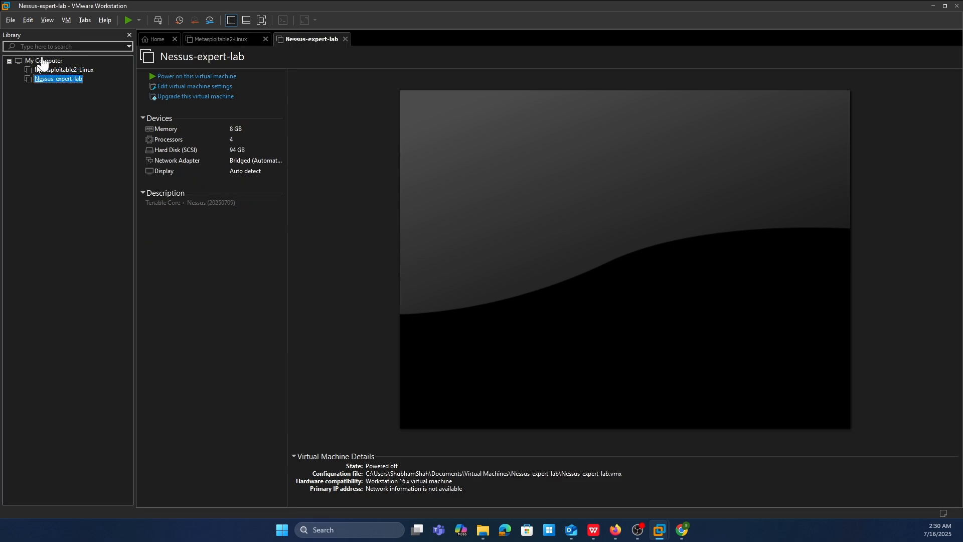
- Add a second network adapter to the hardware of the Nessus-expert-lab virtual machine
{"action": "left_click", "coordinate": [61, 70]}
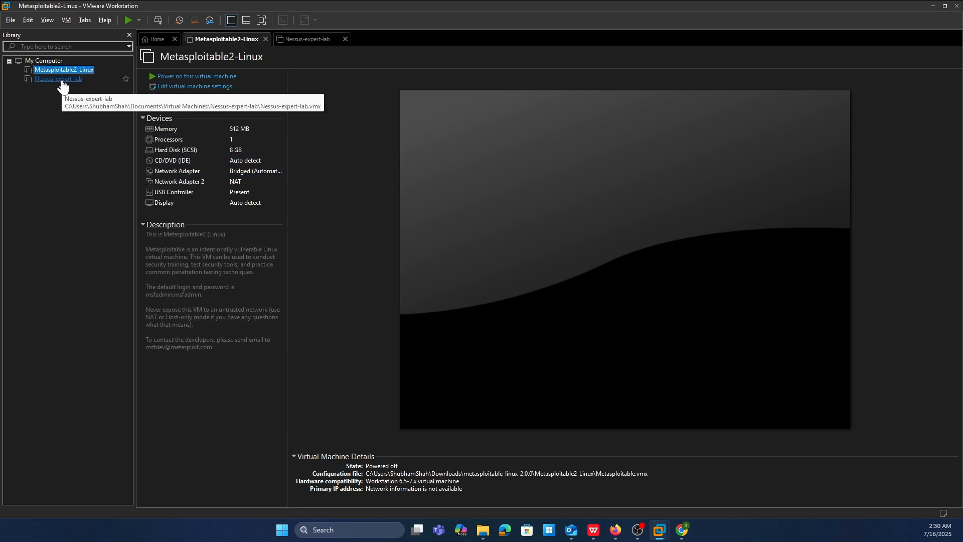
{"action": "left_click", "coordinate": [59, 79]}
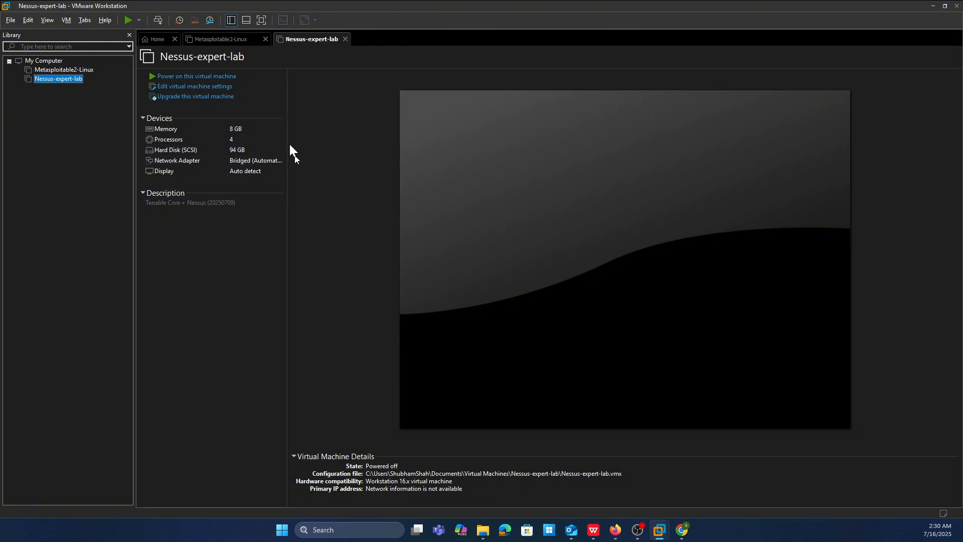
{"action": "left_click", "coordinate": [202, 88]}
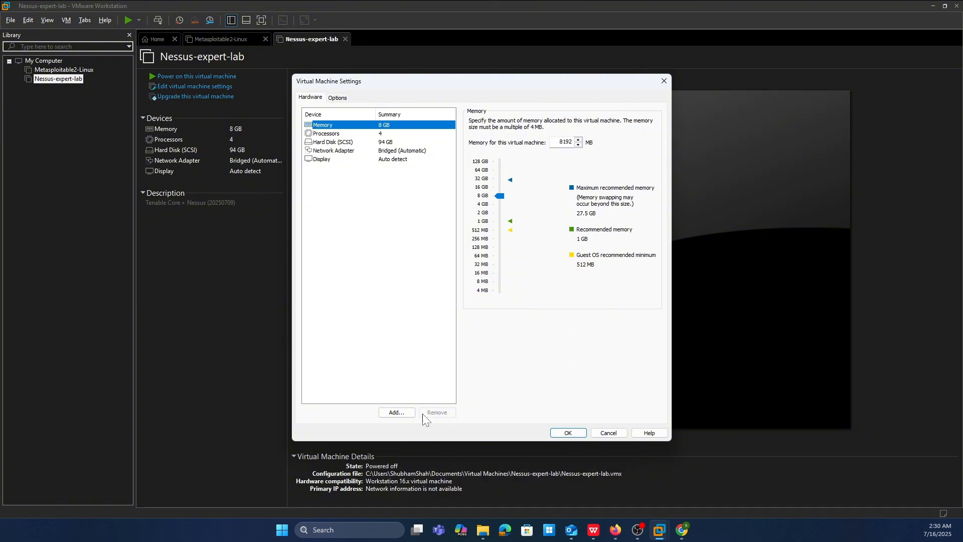
{"action": "left_click", "coordinate": [400, 413]}
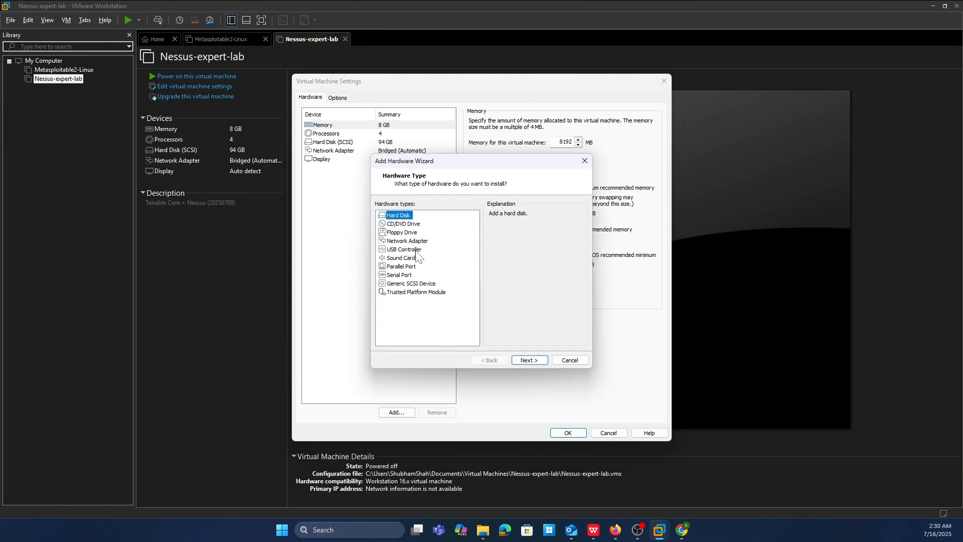
{"action": "left_click", "coordinate": [413, 241]}
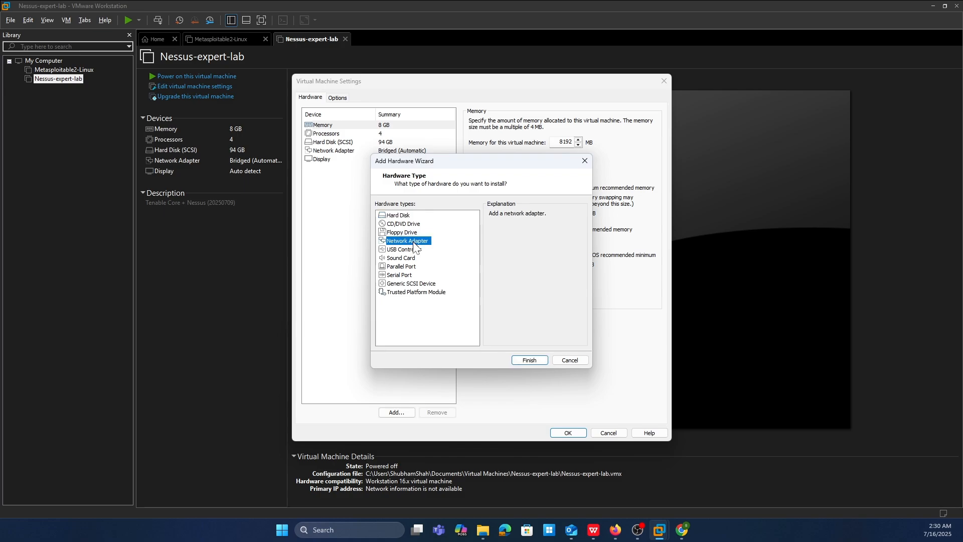
{"action": "left_click", "coordinate": [528, 359]}
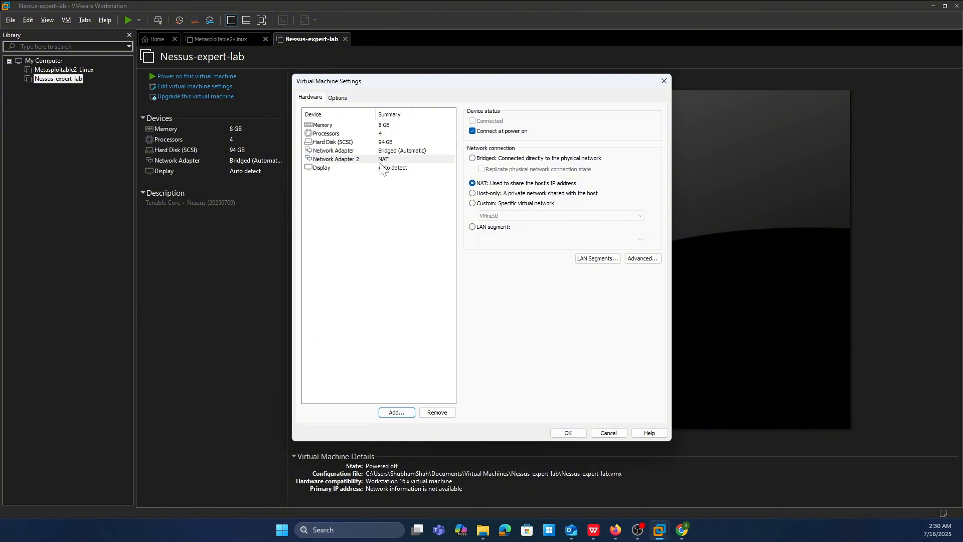
- Review the memory, processor and hard disk settings and save the virtual machine's hardware configuration
{"action": "left_click", "coordinate": [393, 126]}
{"action": "left_click", "coordinate": [391, 134]}
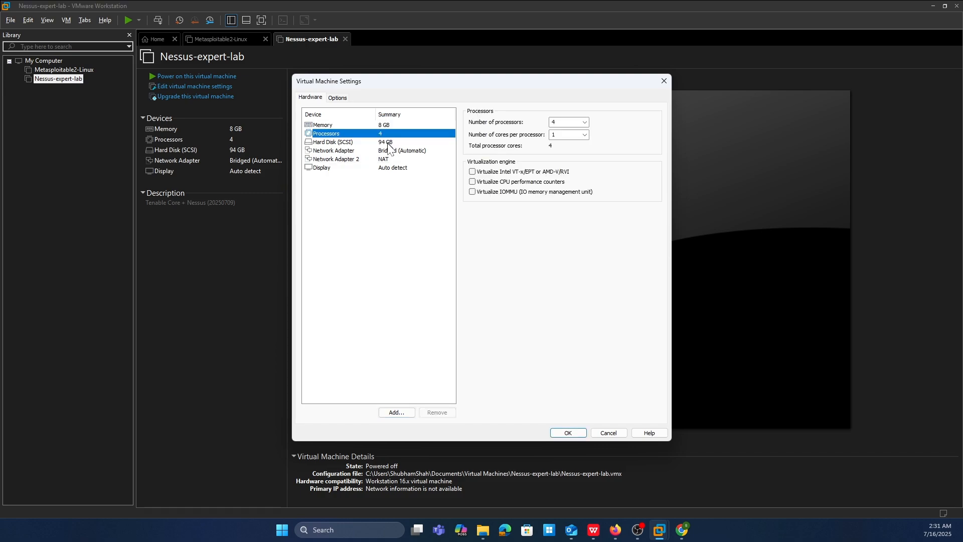
{"action": "left_click", "coordinate": [388, 144]}
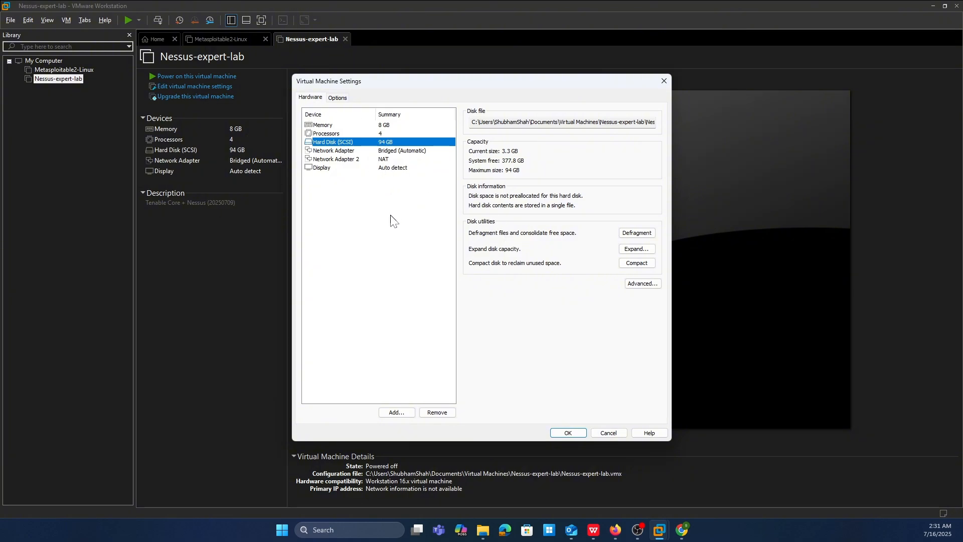
{"action": "left_click", "coordinate": [571, 434]}
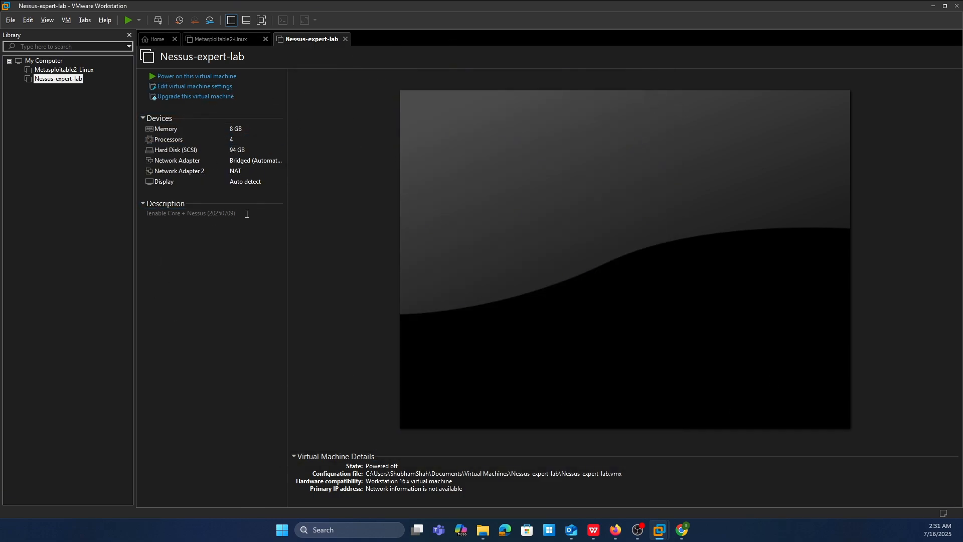
- Power on Nessus-expert-lab, dismiss the side channel mitigations hint and boot the Oracle Linux Server 4.18.0 entry
{"action": "left_click", "coordinate": [203, 78]}
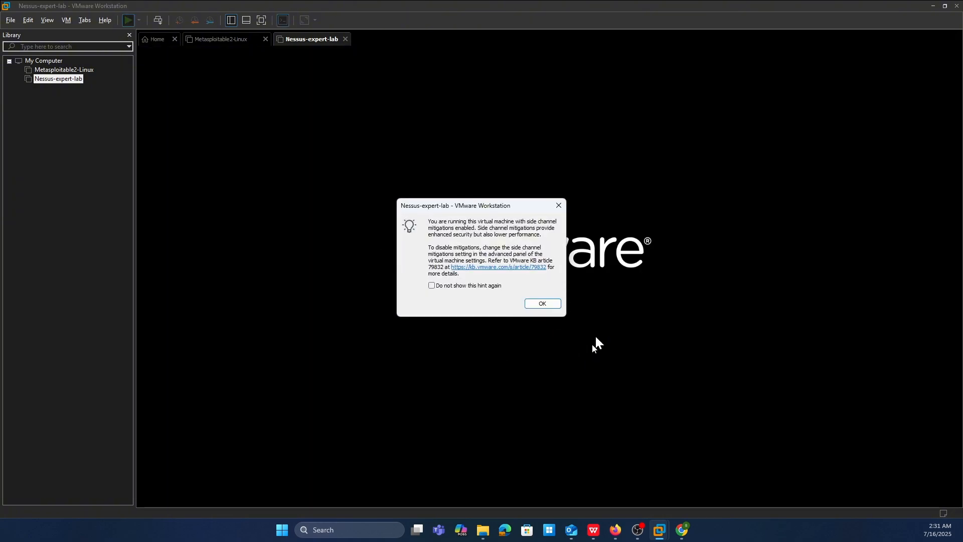
{"action": "left_click", "coordinate": [545, 303]}
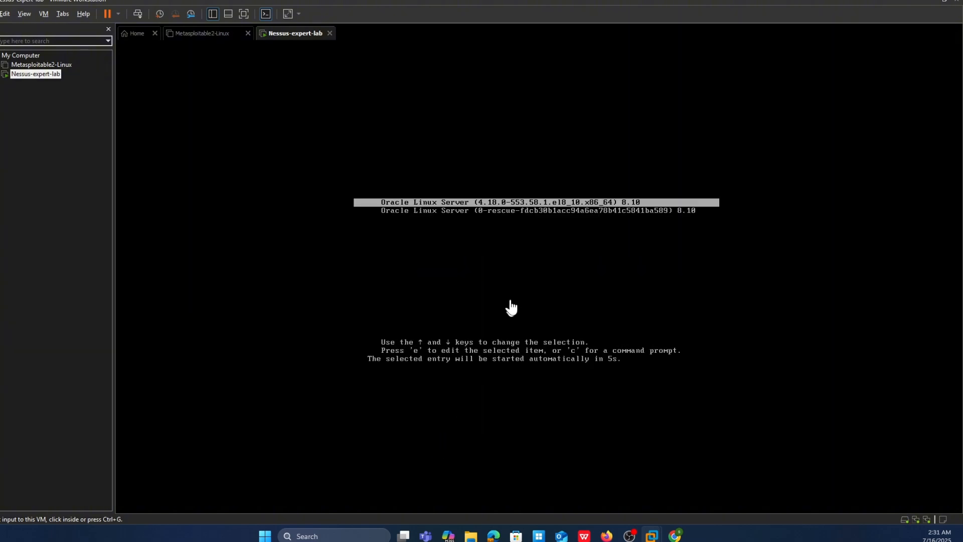
{"action": "left_click", "coordinate": [510, 307]}
{"action": "key", "text": "Return"}
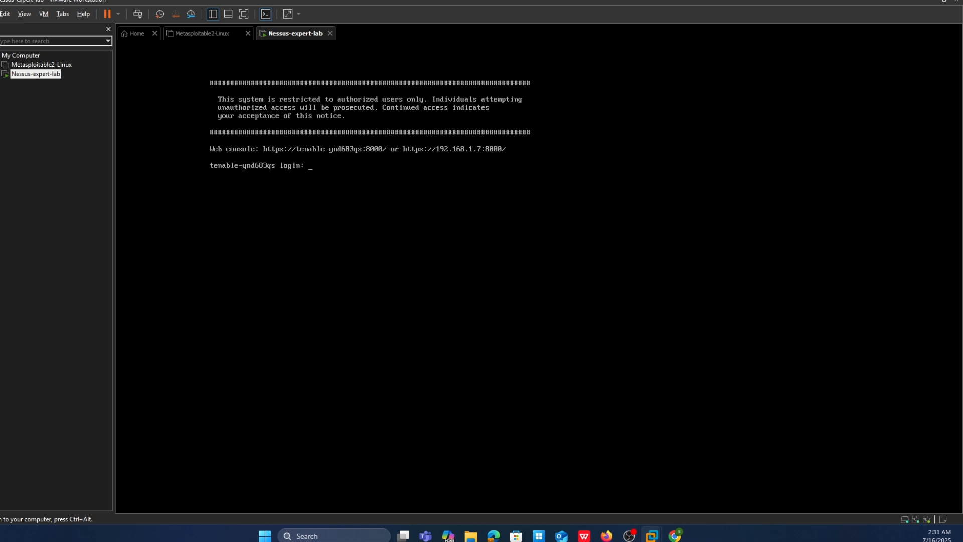
{"action": "key", "text": "ctrl+alt"}
{"action": "key", "text": "ctrl+g"}
{"action": "key", "text": "ctrl+alt"}
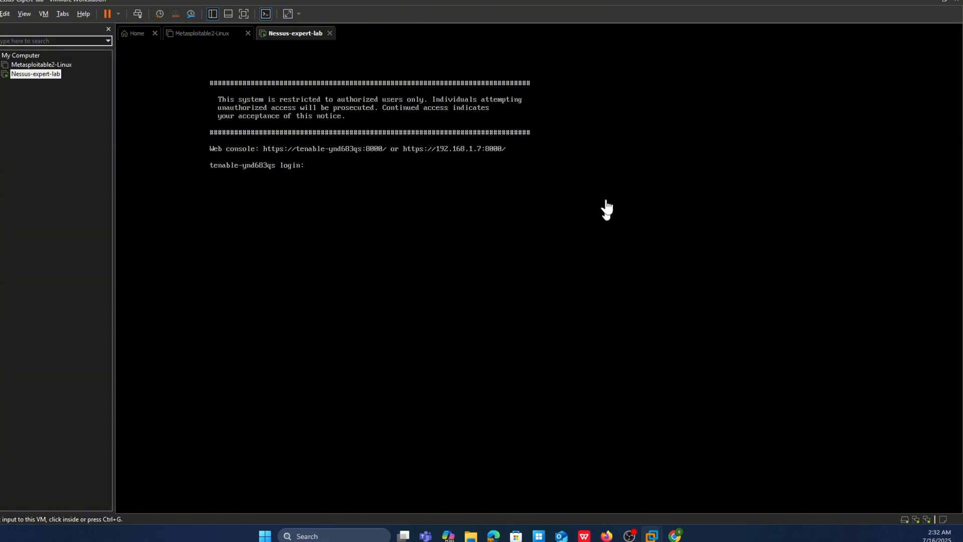
- Log in to the virtual machine's console as wizard with the account password
{"action": "left_click", "coordinate": [368, 166]}
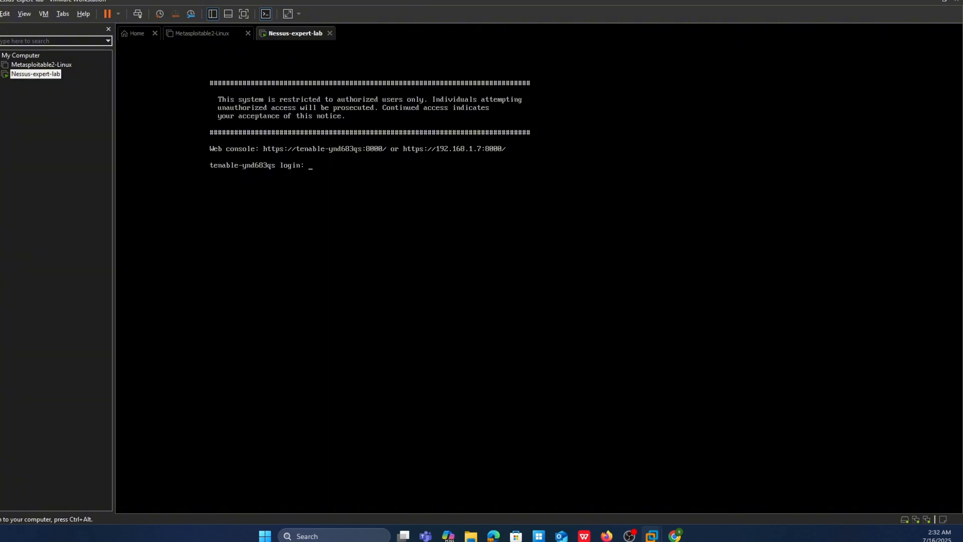
{"action": "type", "text": "wizard"}
{"action": "key", "text": "Return"}
{"action": "key", "text": "Return"}
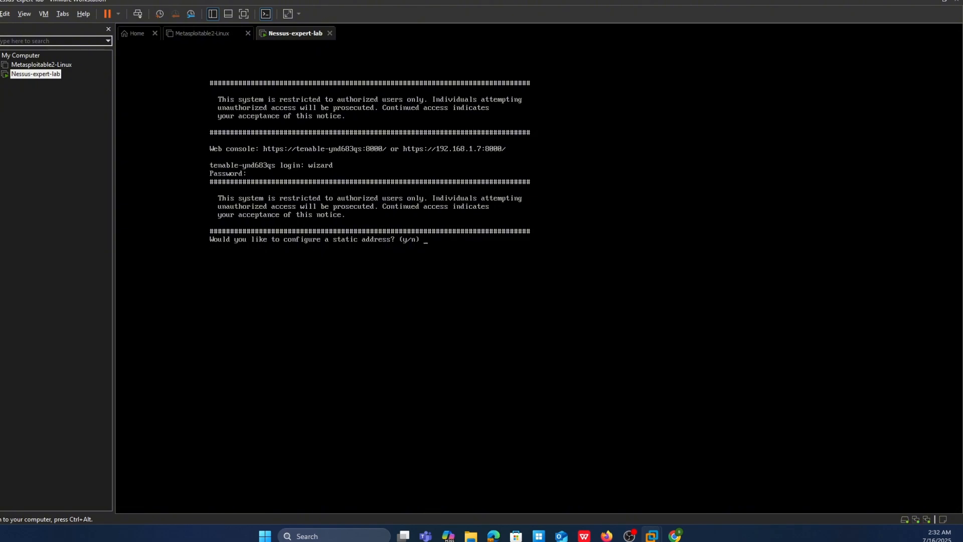
- Decline the static address configuration and create an administrator account with a username and confirmed password
{"action": "key", "text": "n"}
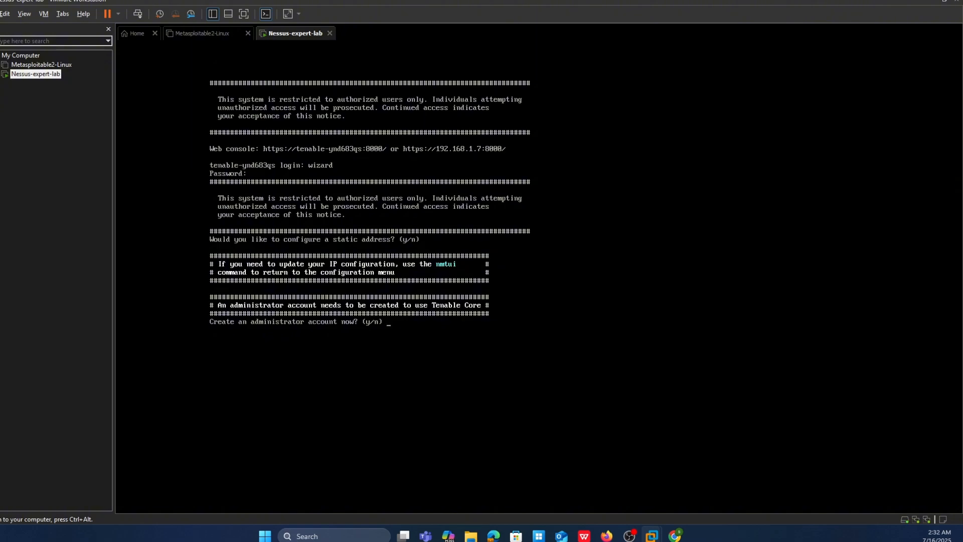
{"action": "key", "text": "y"}
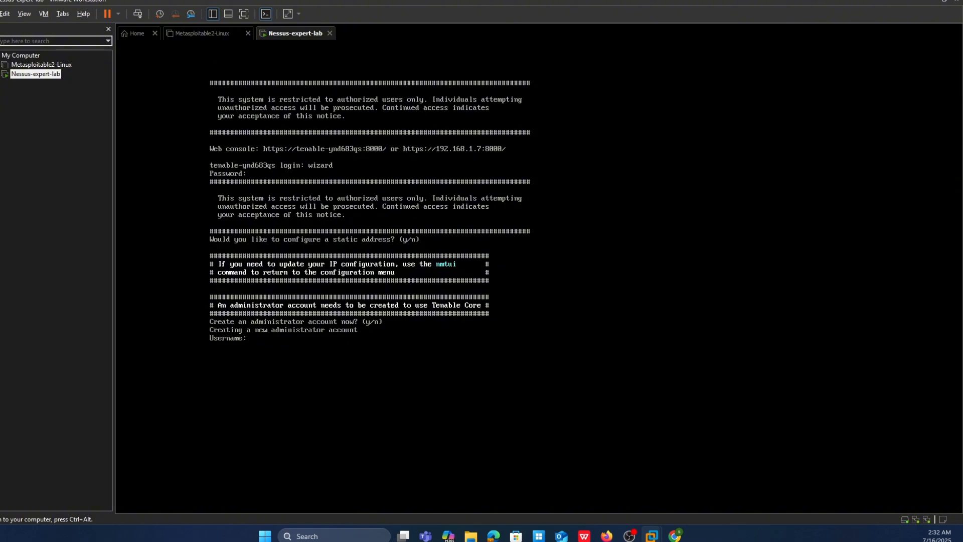
{"action": "type", "text": "shubham"}
{"action": "key", "text": "Return"}
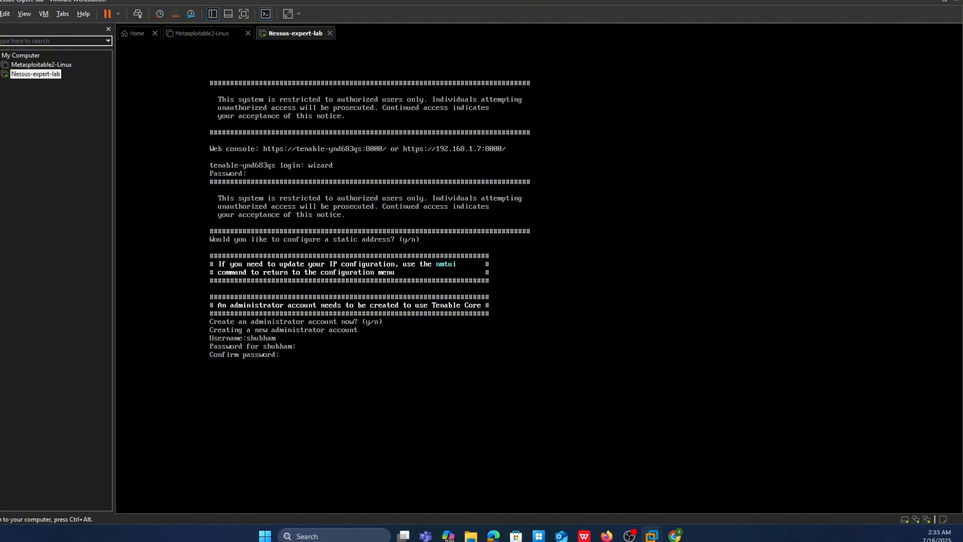
{"action": "key", "text": "Return"}
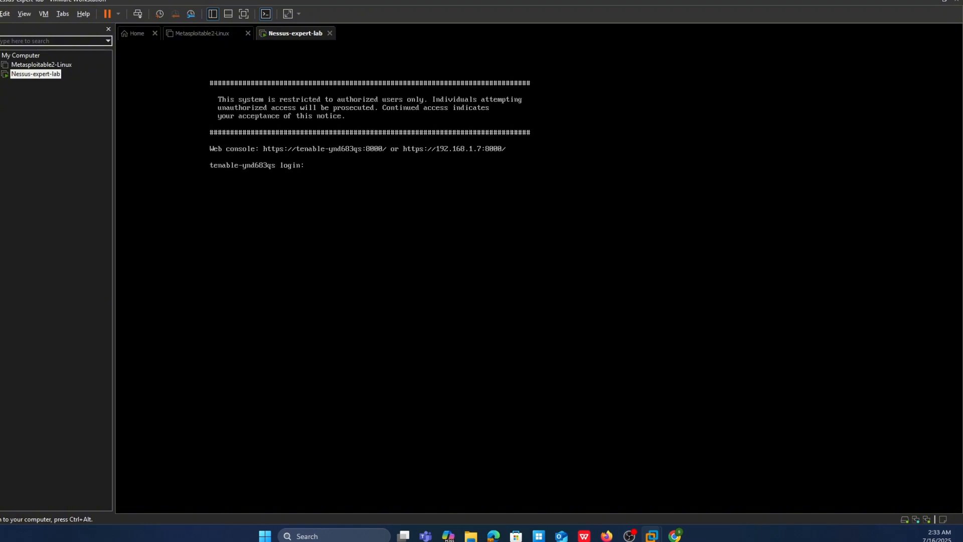
- Log in with the new administrator's username and password, and list the network interfaces with ip a
{"action": "type", "text": "shubham"}
{"action": "key", "text": "Return"}
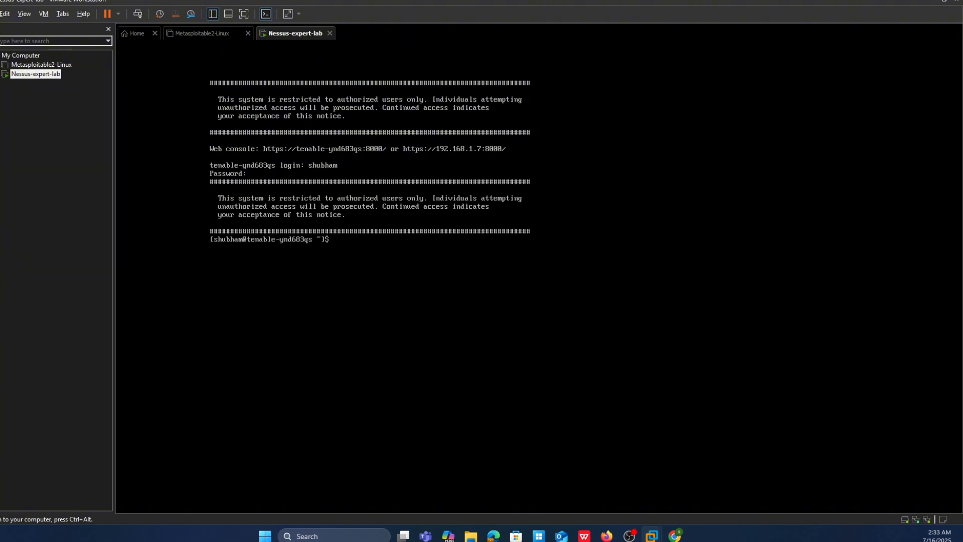
{"action": "type", "text": "ip a"}
{"action": "key", "text": "Return"}
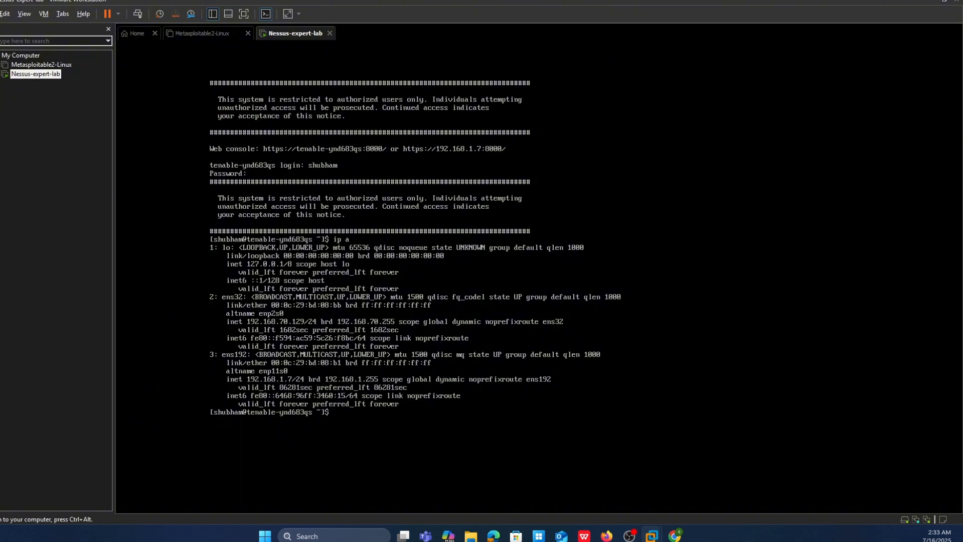
{"action": "key", "text": "ctrl+alt"}
{"action": "left_click", "coordinate": [204, 347]}
{"action": "key", "text": "ctrl+alt"}
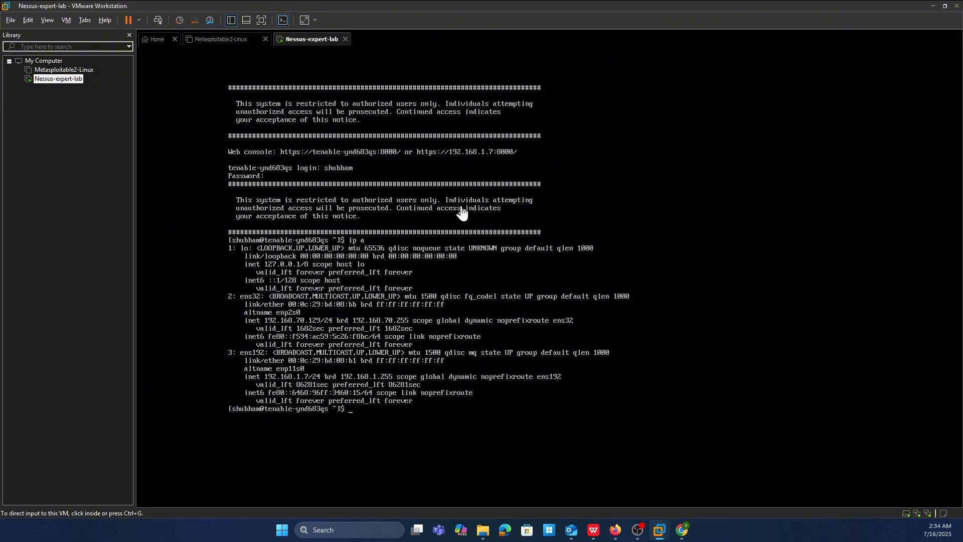
{"action": "left_click", "coordinate": [612, 538]}
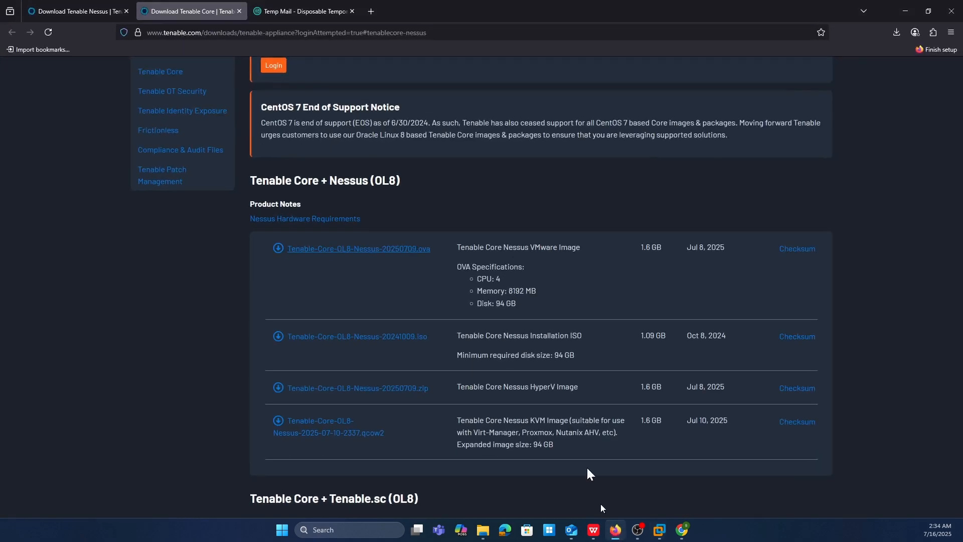
{"action": "left_click", "coordinate": [368, 12]}
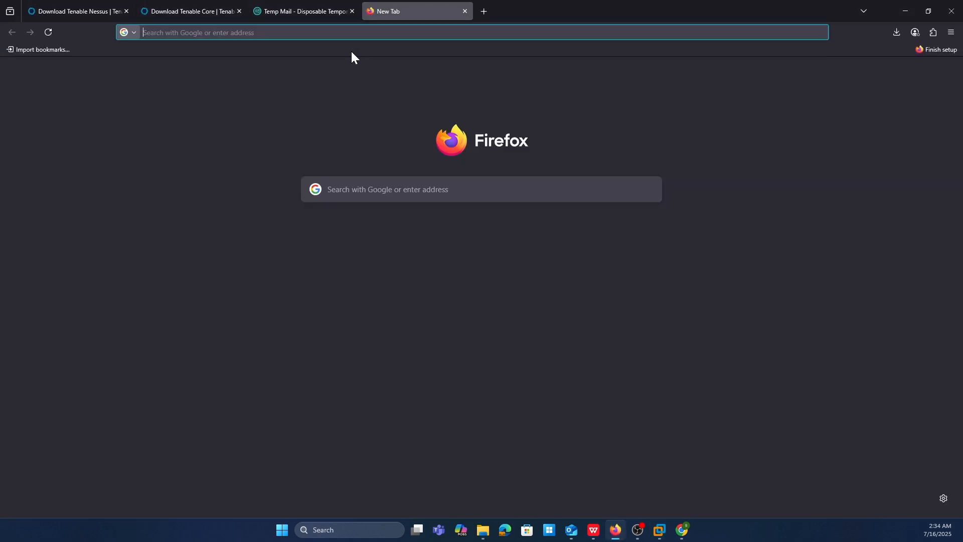
{"action": "type", "text": "https:"}
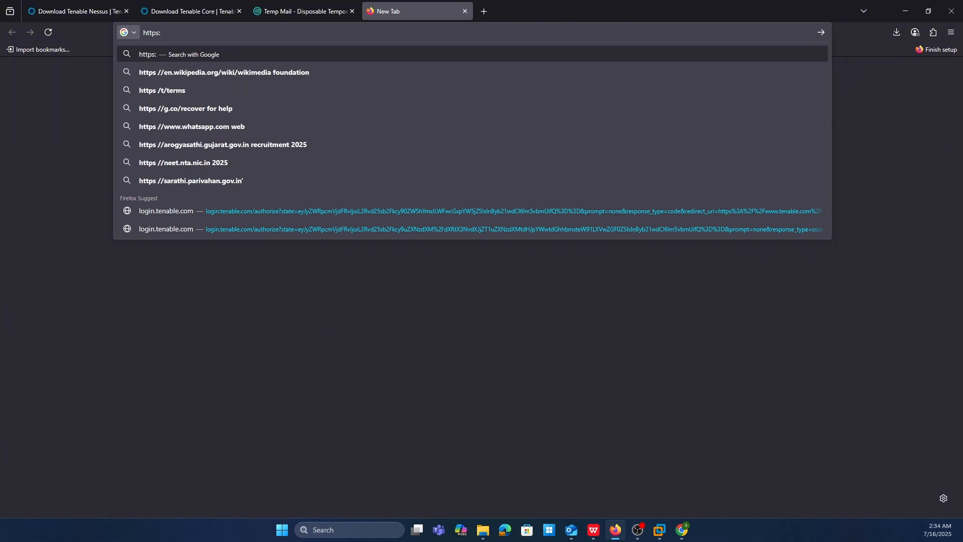
{"action": "type", "text": "//192"}
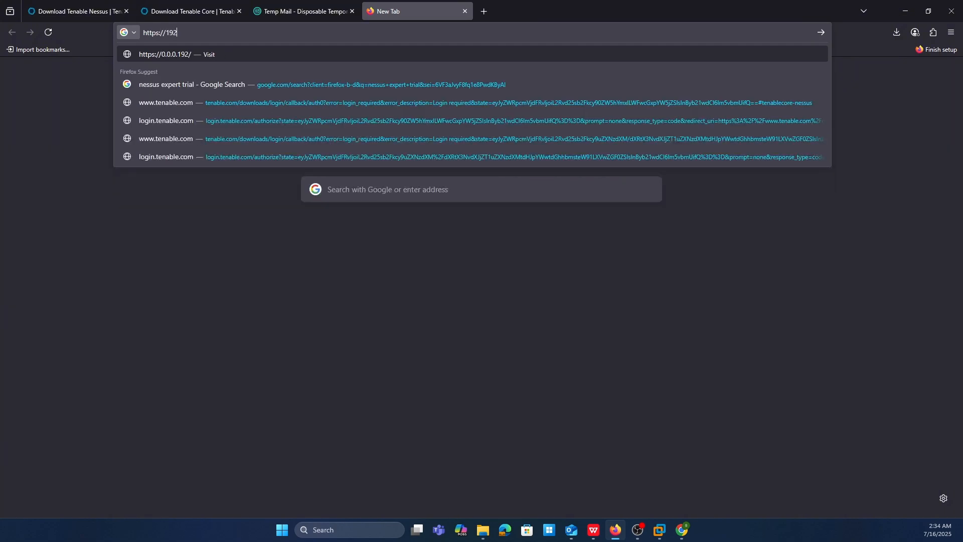
{"action": "type", "text": ".1"}
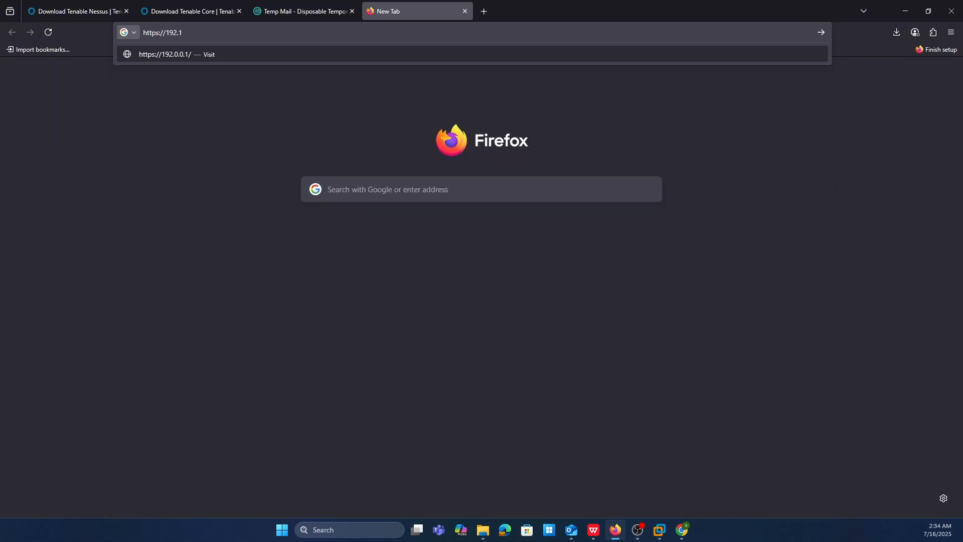
{"action": "type", "text": "68.1.7:8834"}
{"action": "key", "text": "Return"}
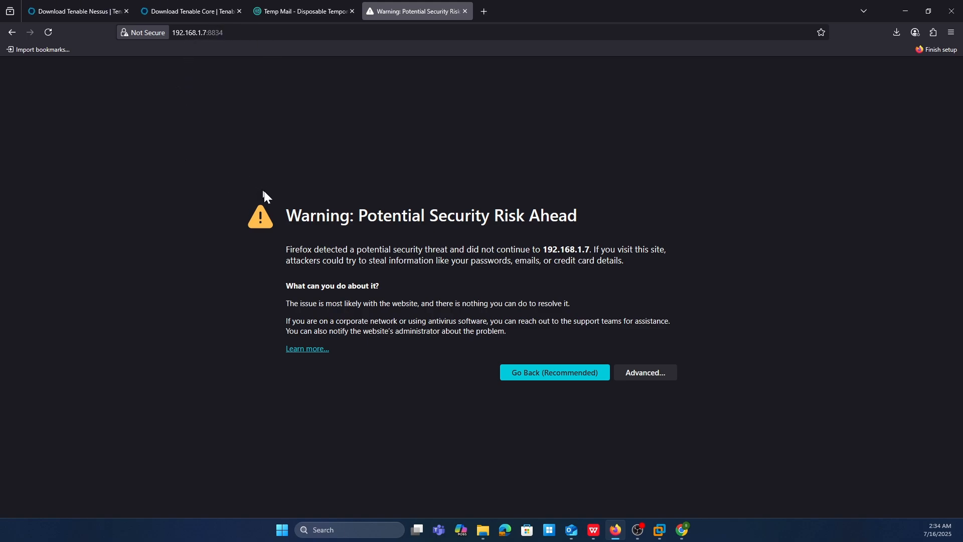
- Bypass the certificate security warning for 192.168.1.7 by accepting the risk and continuing
{"action": "left_click", "coordinate": [654, 374]}
{"action": "scroll", "coordinate": [490, 331], "scroll_direction": "down", "scroll_amount": 2}
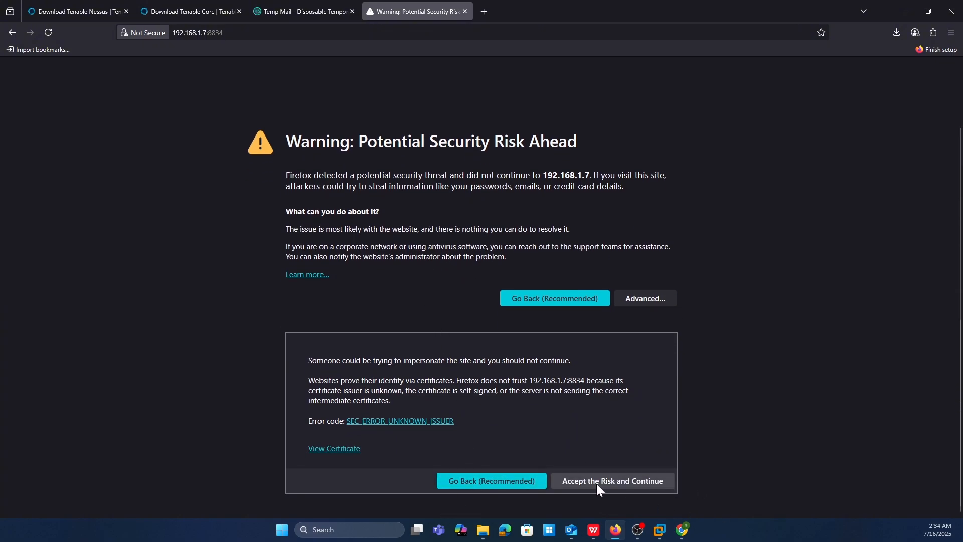
{"action": "left_click", "coordinate": [597, 484]}
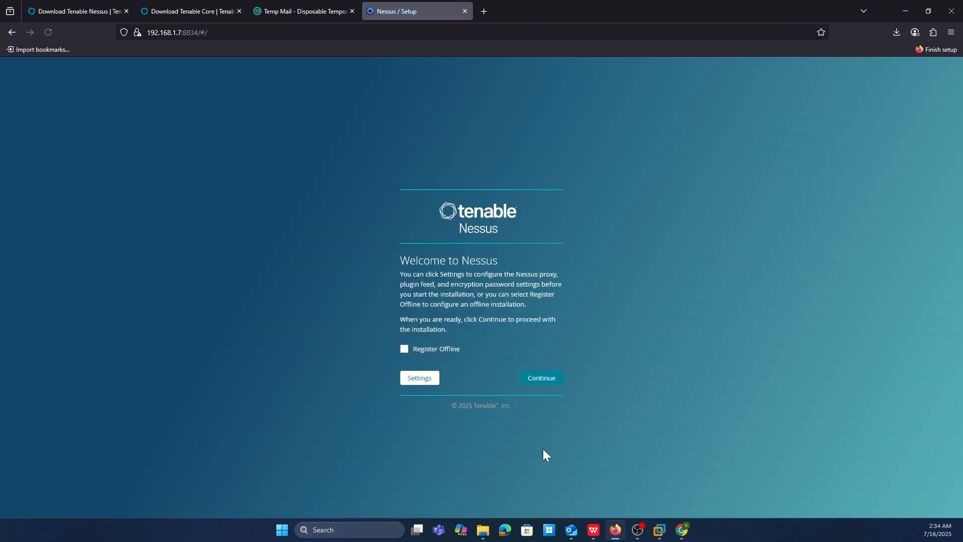
- Enlarge the Nessus setup page to 130%, continue past the welcome screen and choose to start a trial of Nessus Expert
{"action": "key", "text": "ctrl+plus"}
{"action": "key", "text": "ctrl+plus"}
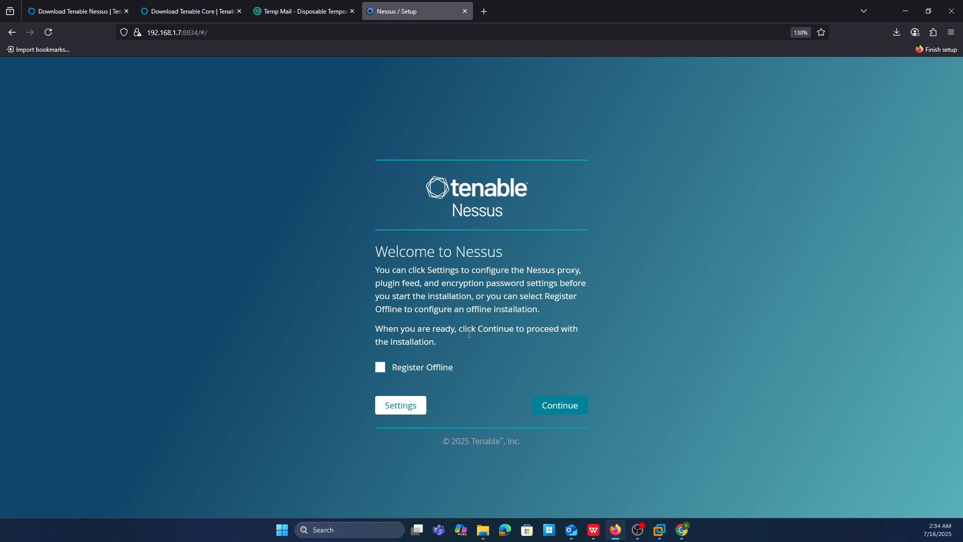
{"action": "left_click", "coordinate": [578, 417]}
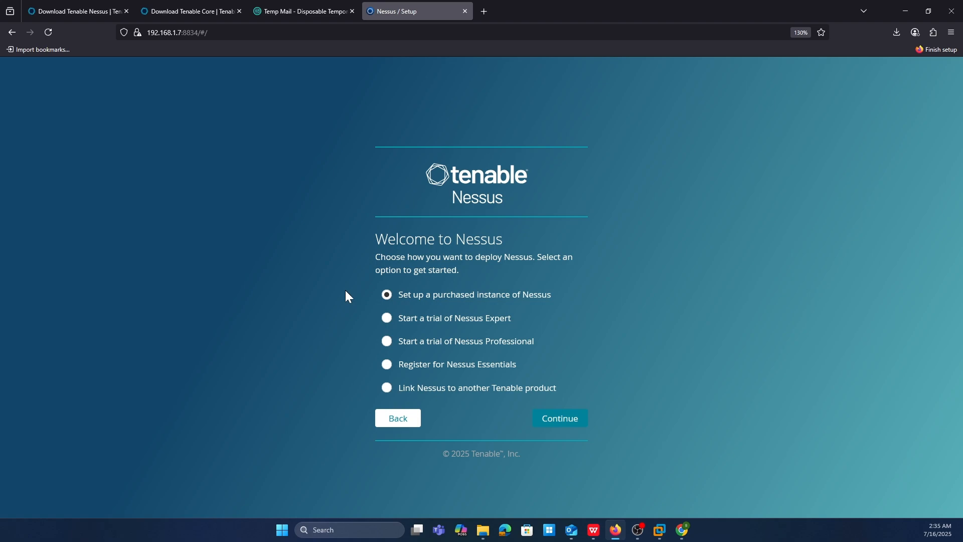
{"action": "left_click", "coordinate": [393, 326]}
{"action": "left_click", "coordinate": [564, 423]}
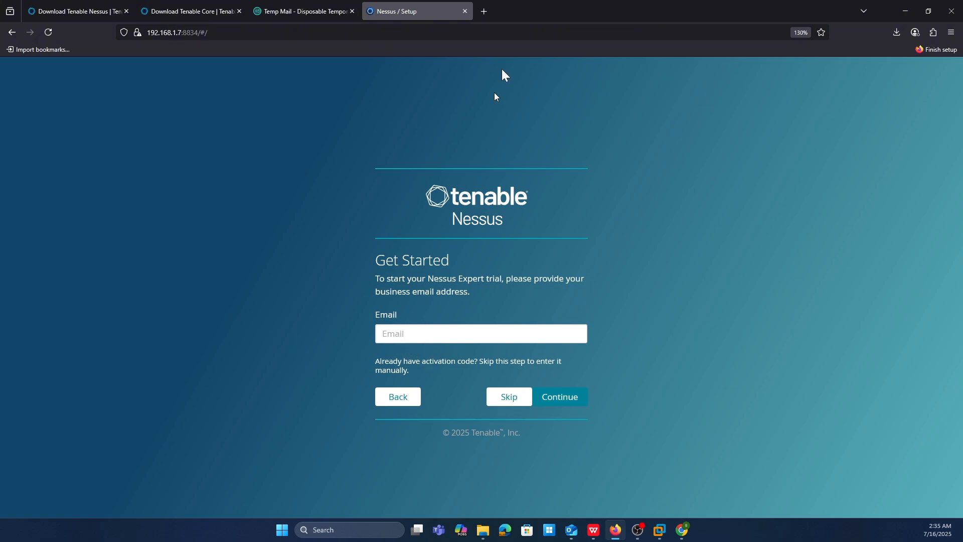
- Search for "community tenable" in a new tab and open the Tenable Community Login result
{"action": "left_click", "coordinate": [485, 11]}
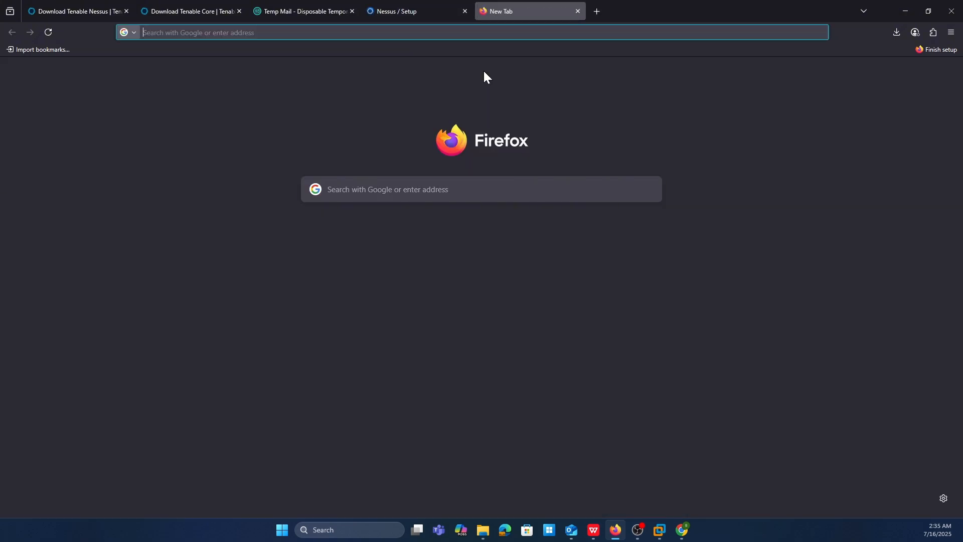
{"action": "type", "text": "comm"}
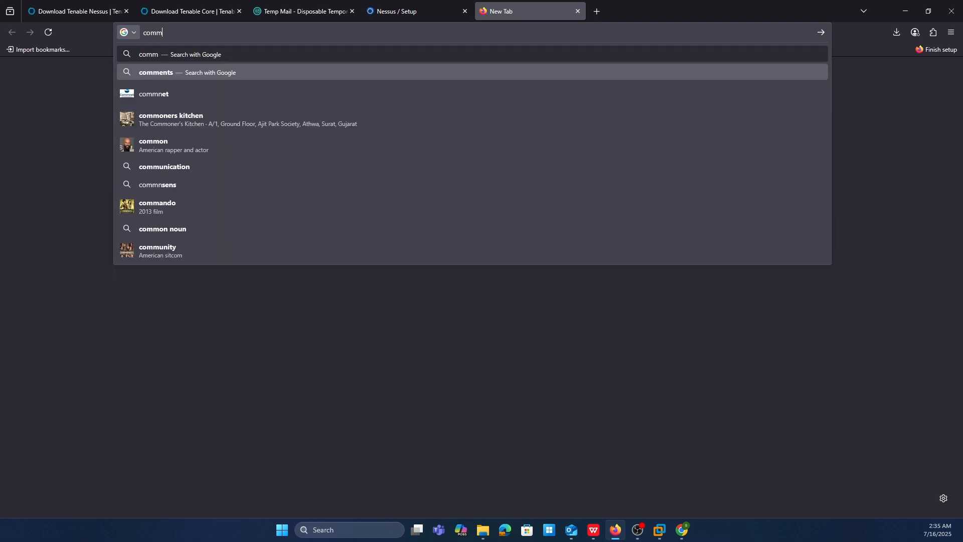
{"action": "type", "text": "unity tenab"}
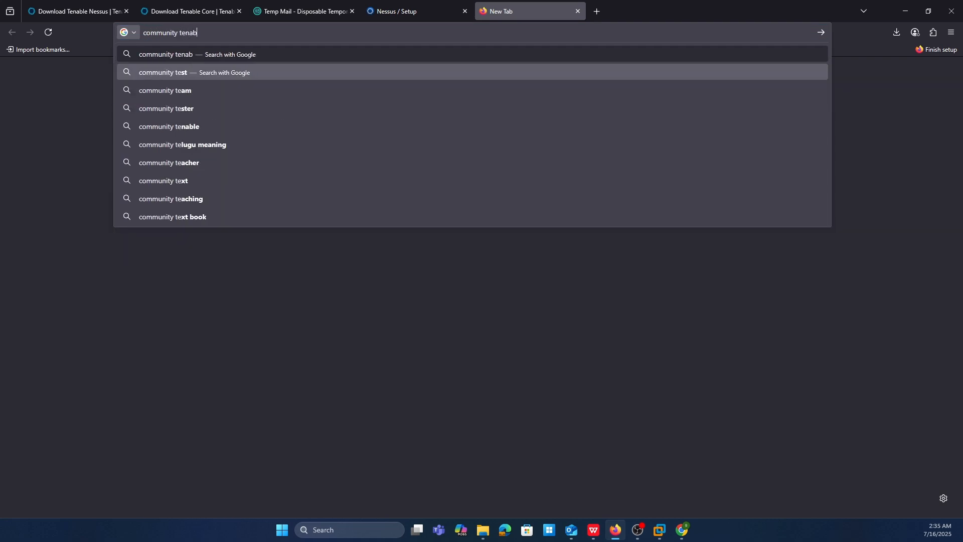
{"action": "type", "text": "le"}
{"action": "key", "text": "Return"}
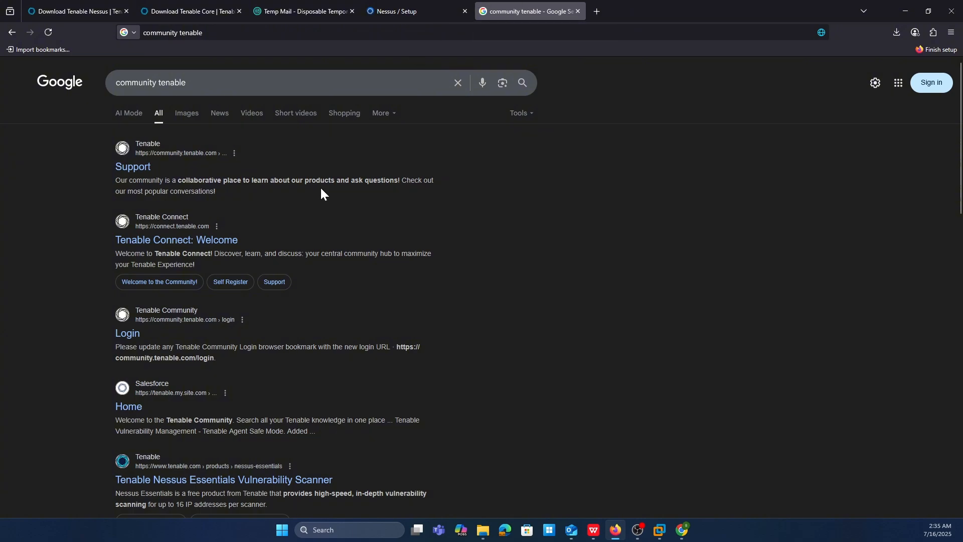
{"action": "left_click", "coordinate": [133, 334]}
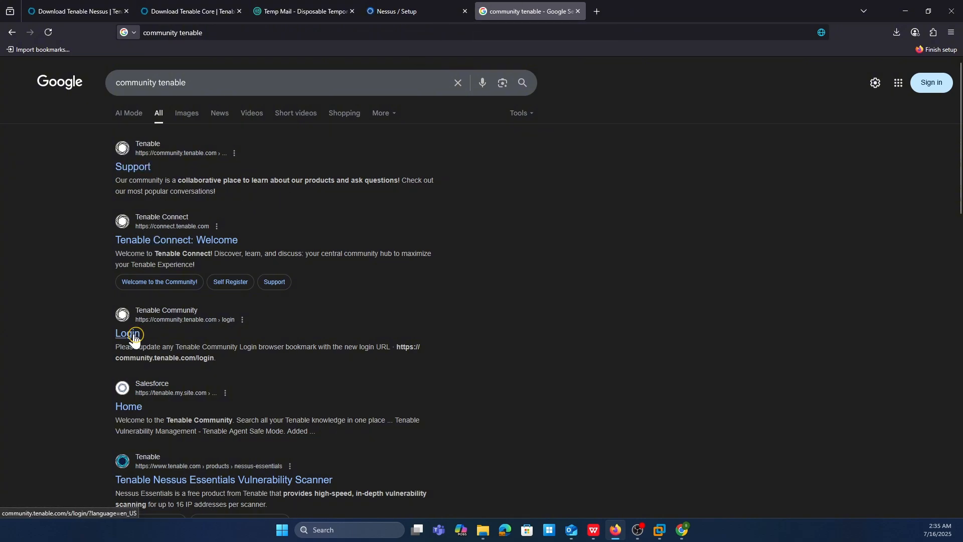
- Check the temporary mailbox, return to Tenable Connect, view its registration form and open the sign-in page
{"action": "left_click", "coordinate": [297, 10]}
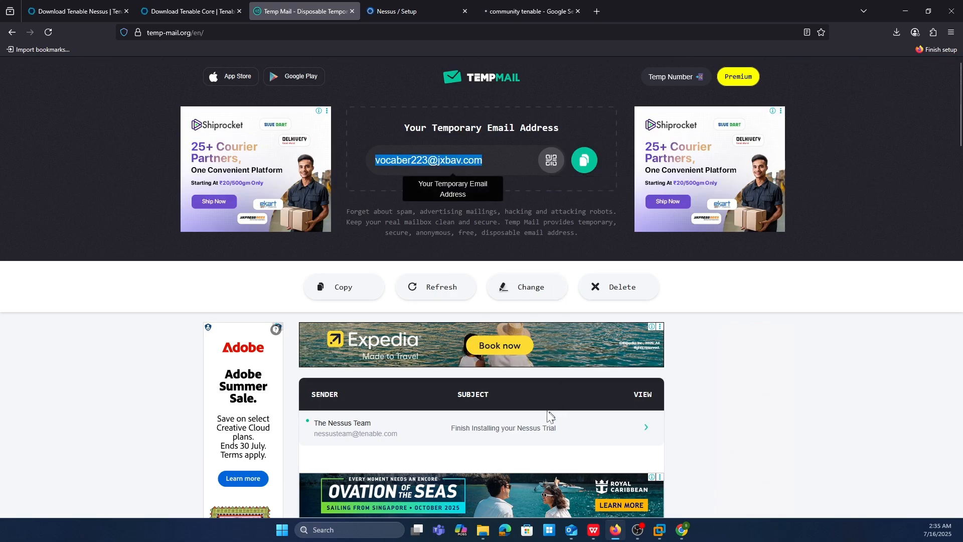
{"action": "left_click", "coordinate": [551, 9]}
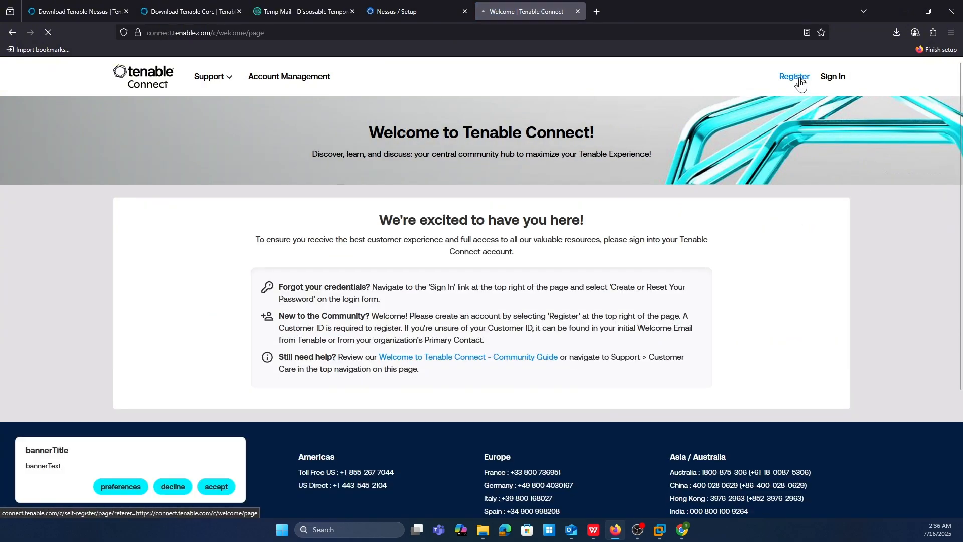
{"action": "left_click", "coordinate": [799, 79]}
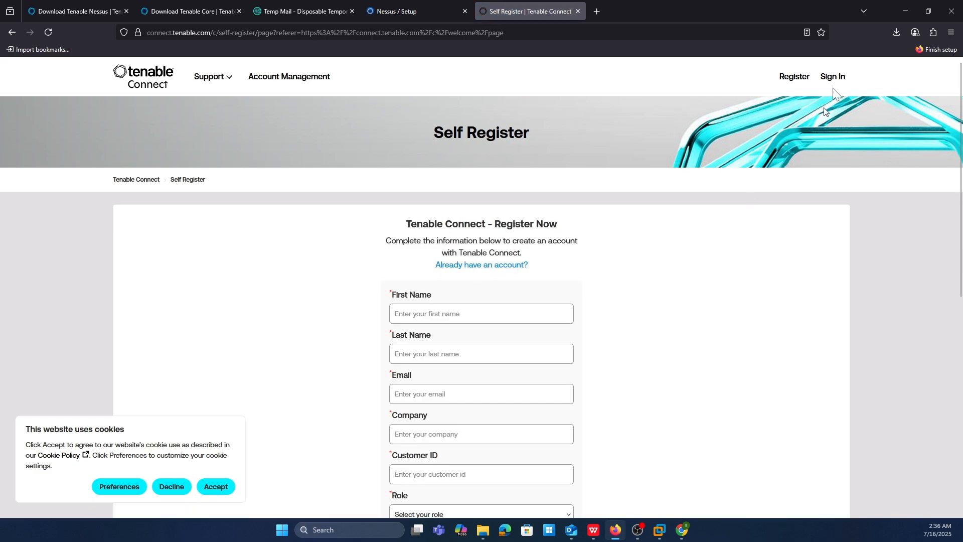
{"action": "left_click", "coordinate": [832, 78]}
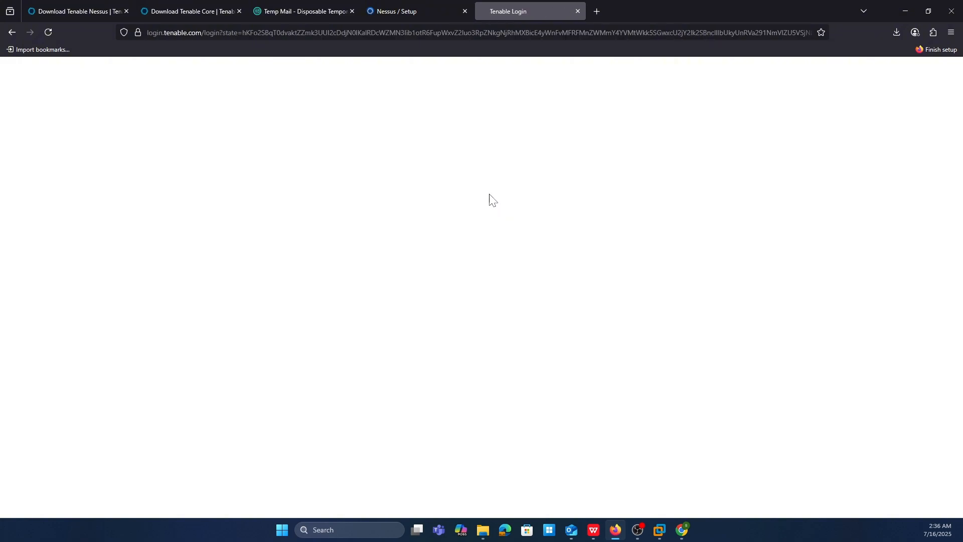
- Fill in the temporary e-mail address on the Tenable Connect login form
{"action": "left_click", "coordinate": [290, 11]}
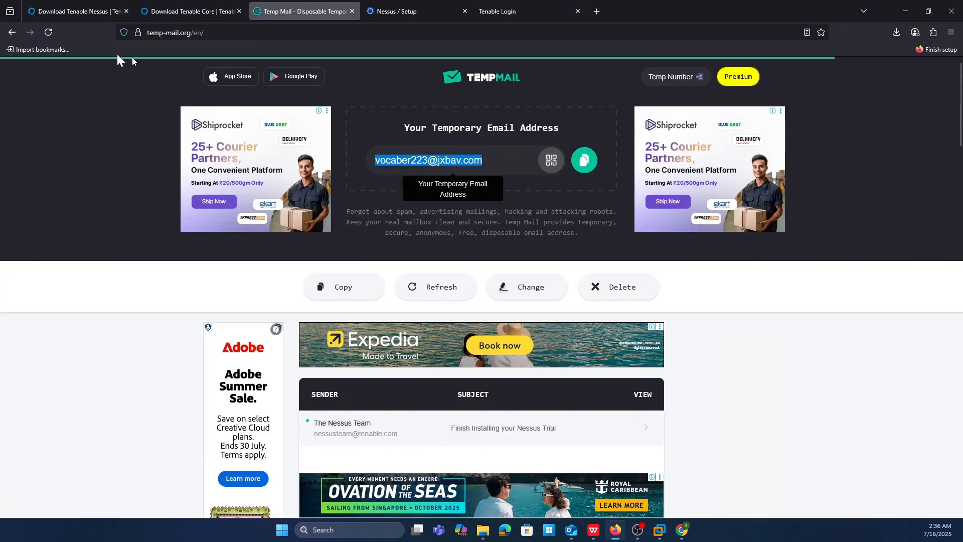
{"action": "left_click", "coordinate": [191, 11]}
{"action": "scroll", "coordinate": [249, 157], "scroll_direction": "up", "scroll_amount": 3}
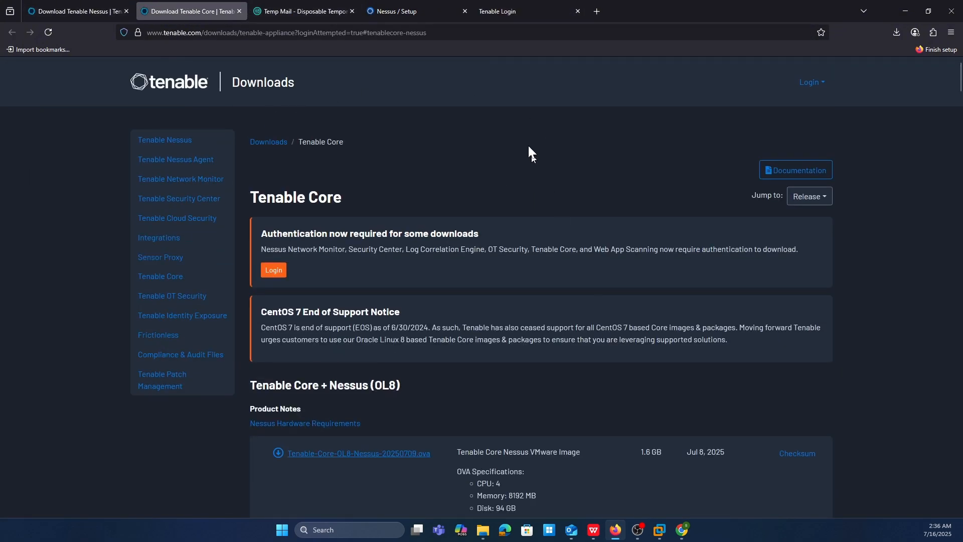
{"action": "left_click", "coordinate": [527, 10]}
{"action": "left_click", "coordinate": [523, 264]}
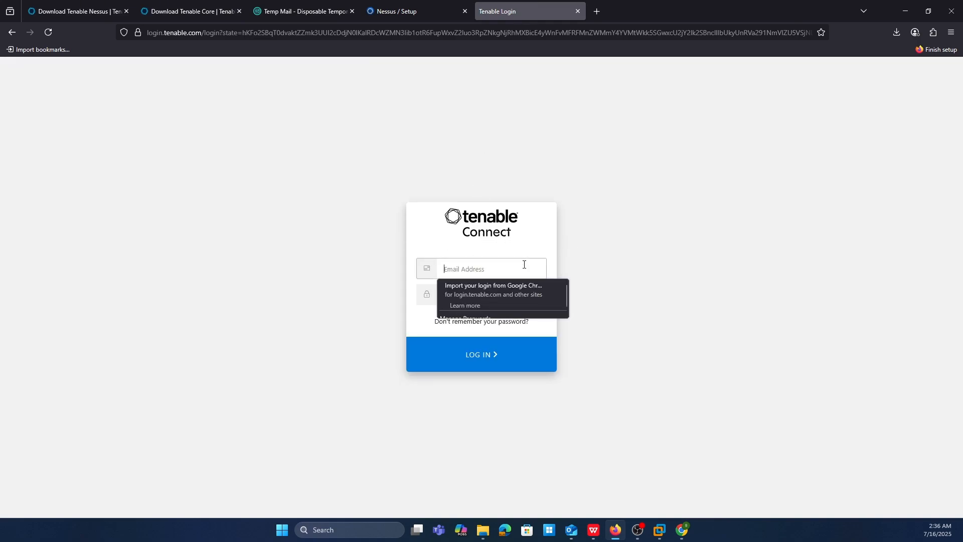
{"action": "key", "text": "ctrl+v"}
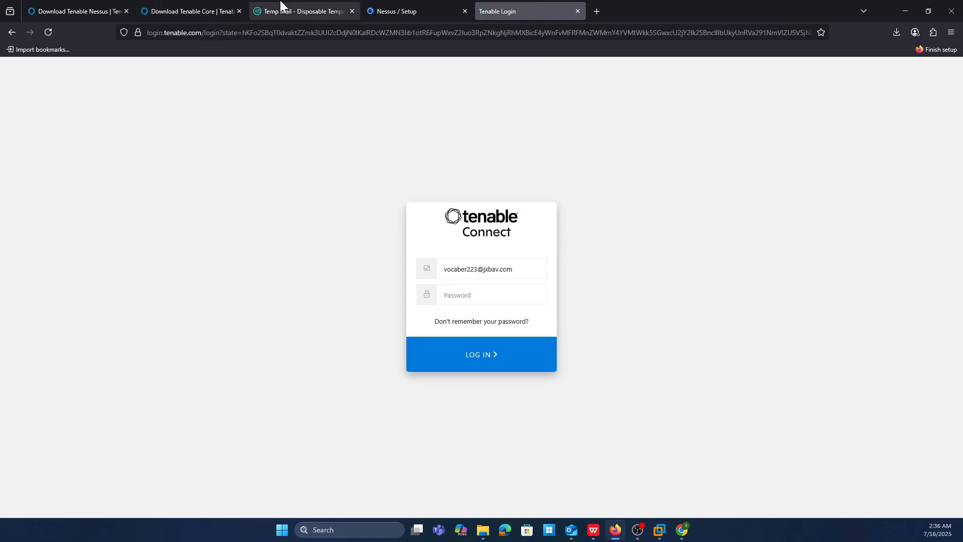
- Recheck the temporary e-mail address and request a password reset e-mail for the Tenable Connect account
{"action": "left_click", "coordinate": [281, 7]}
{"action": "left_click_drag", "start_coordinate": [430, 166], "coordinate": [485, 161]}
{"action": "key", "text": "ctrl+c"}
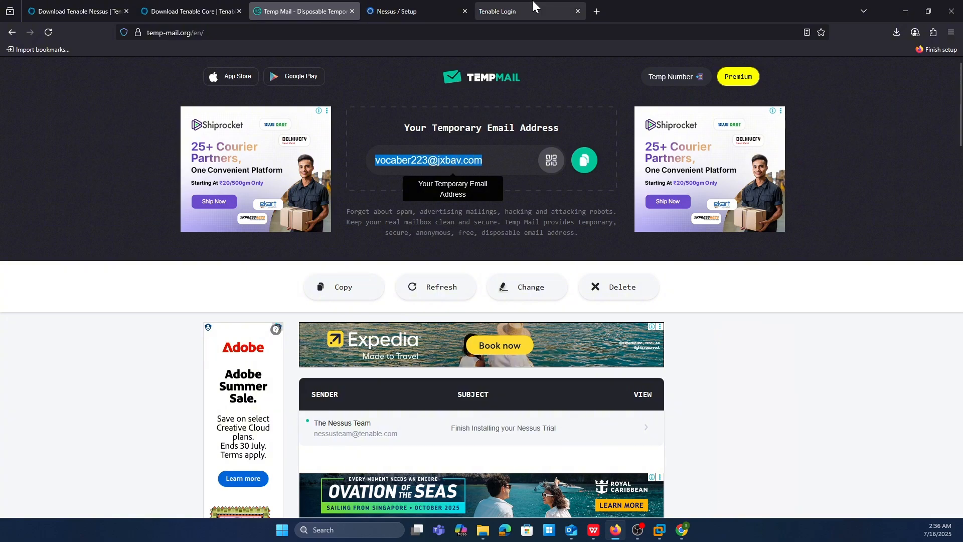
{"action": "left_click", "coordinate": [533, 10]}
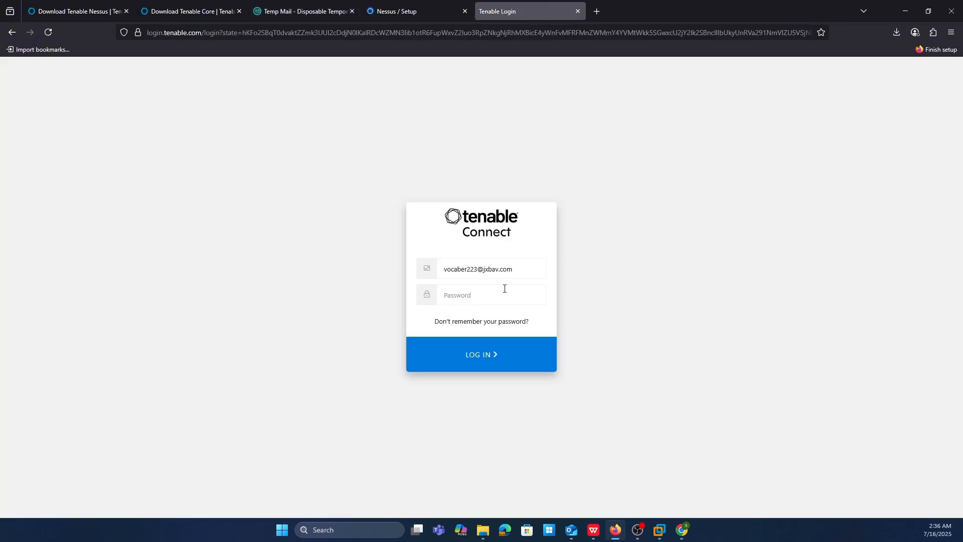
{"action": "left_click", "coordinate": [484, 323]}
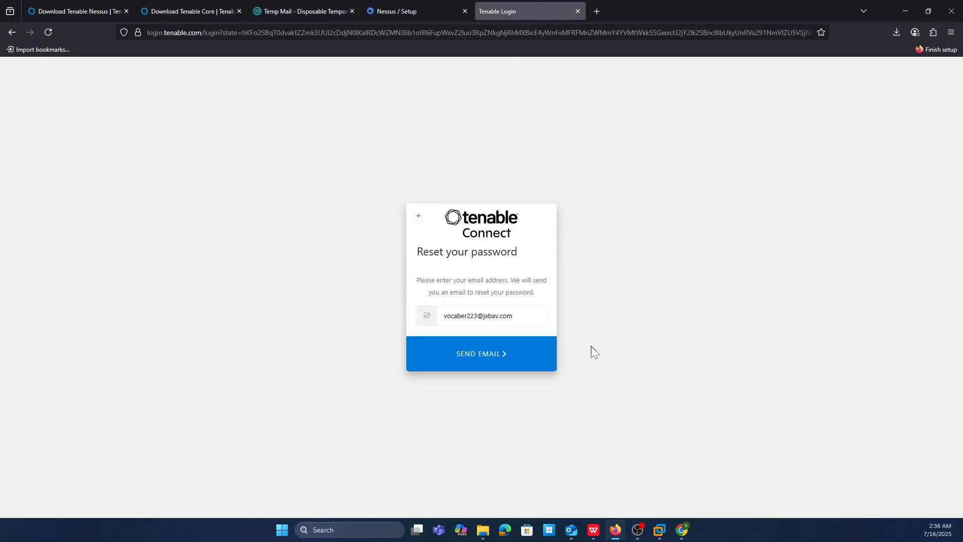
{"action": "left_click", "coordinate": [488, 355]}
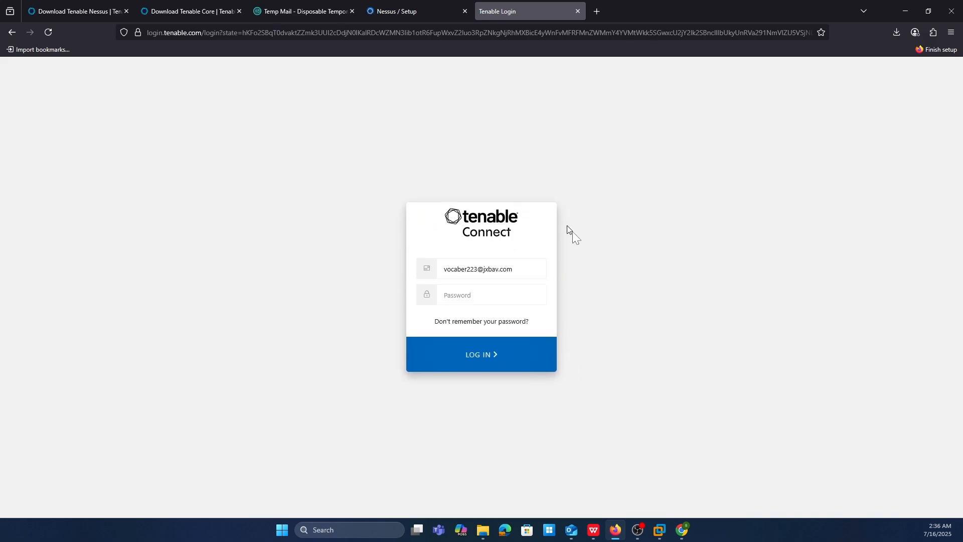
- Open Tenable's Password Reset Request message in the temporary mailbox and follow its password reset link
{"action": "left_click", "coordinate": [296, 8]}
{"action": "scroll", "coordinate": [483, 315], "scroll_direction": "down", "scroll_amount": 5}
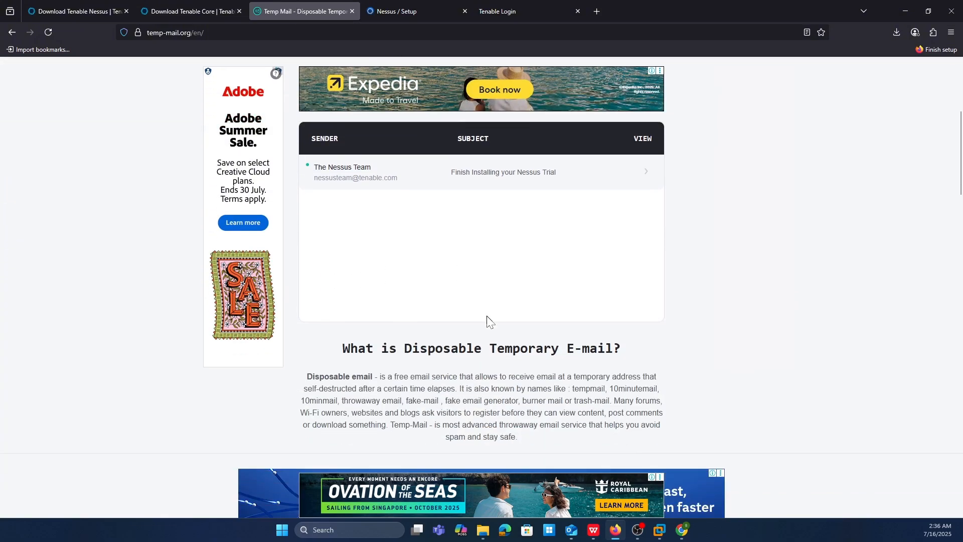
{"action": "scroll", "coordinate": [485, 320], "scroll_direction": "up", "scroll_amount": 2}
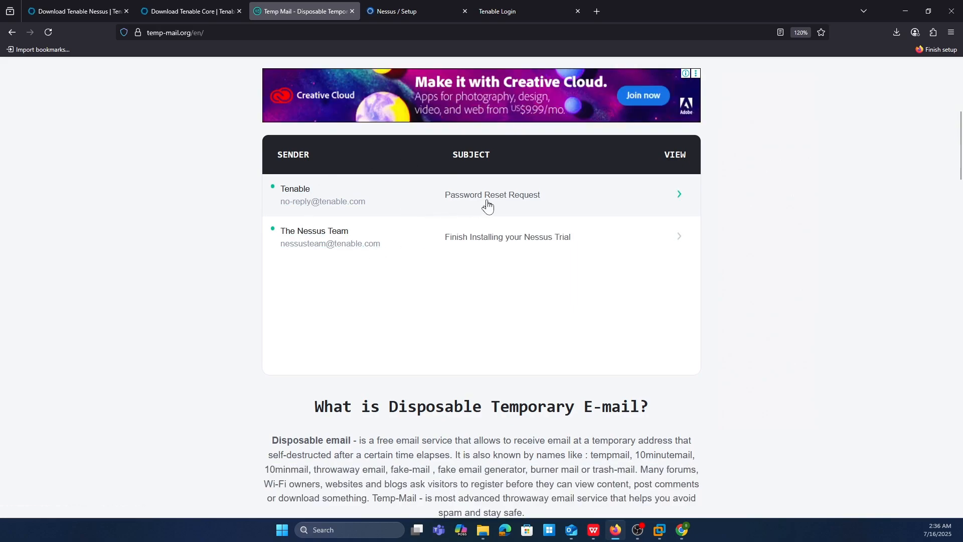
{"action": "left_click", "coordinate": [469, 233]}
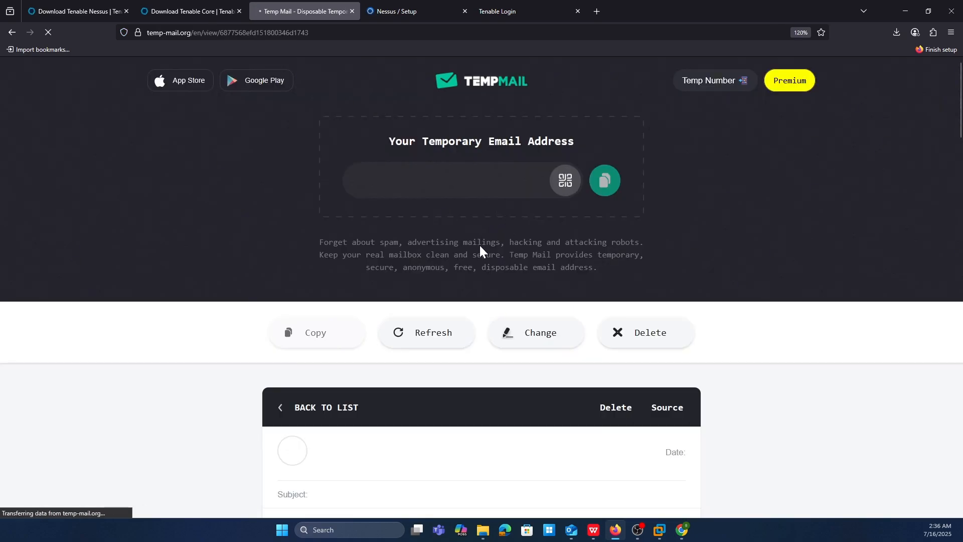
{"action": "scroll", "coordinate": [482, 253], "scroll_direction": "down", "scroll_amount": 2}
{"action": "scroll", "coordinate": [476, 331], "scroll_direction": "down", "scroll_amount": 5}
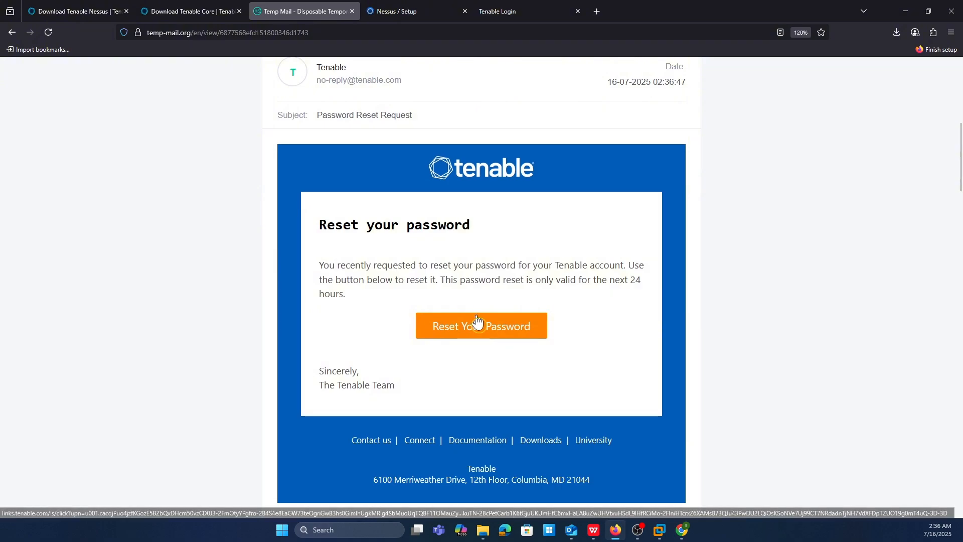
{"action": "left_click", "coordinate": [475, 327]}
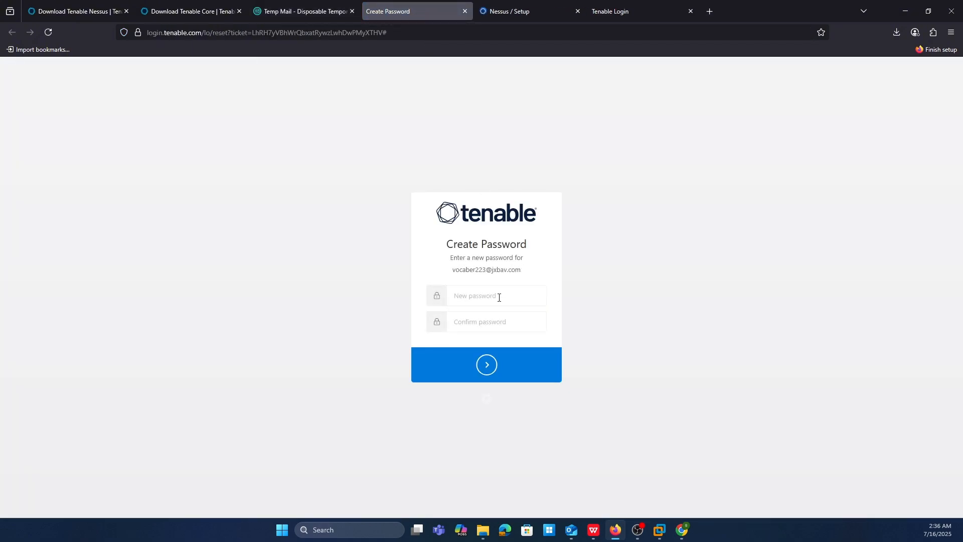
- Enter and confirm a new account password on the Create Password form, submit it, and decline saving it in the browser
{"action": "left_click", "coordinate": [498, 297]}
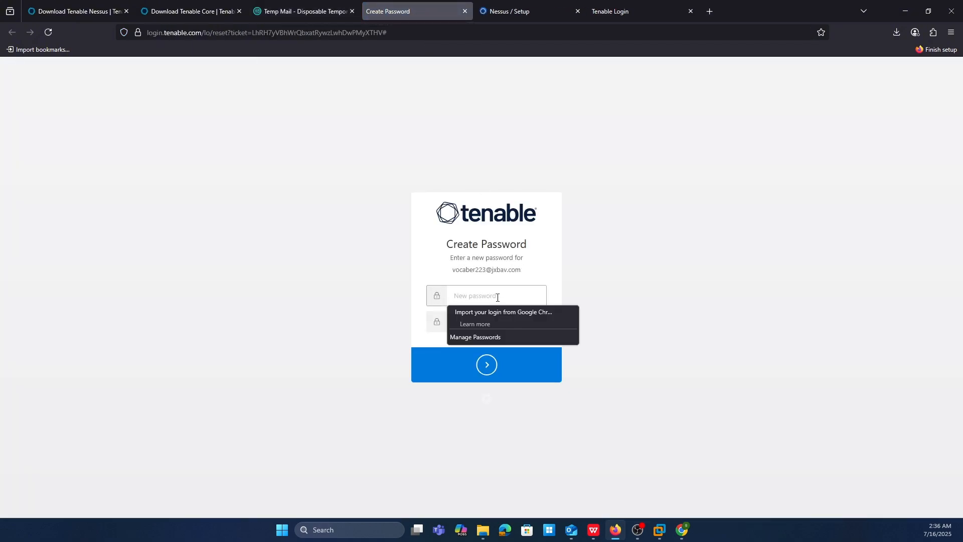
{"action": "type", "text": "••••••••••"}
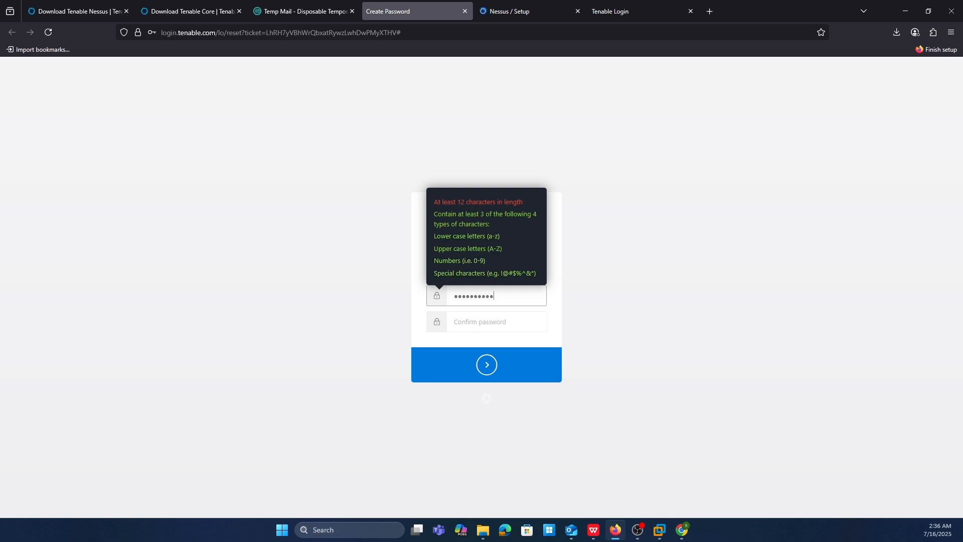
{"action": "type", "text": "••"}
{"action": "key", "text": "Tab"}
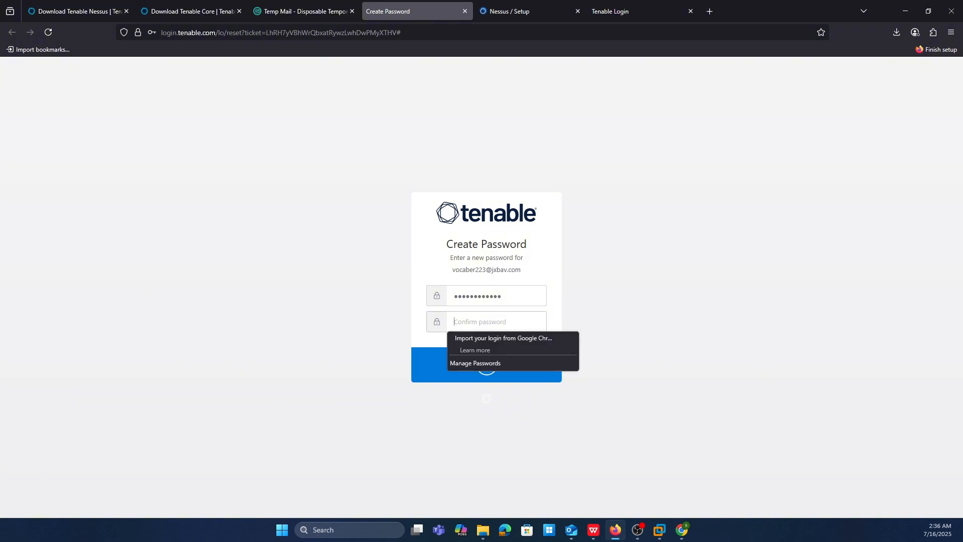
{"action": "type", "text": "••••••••••"}
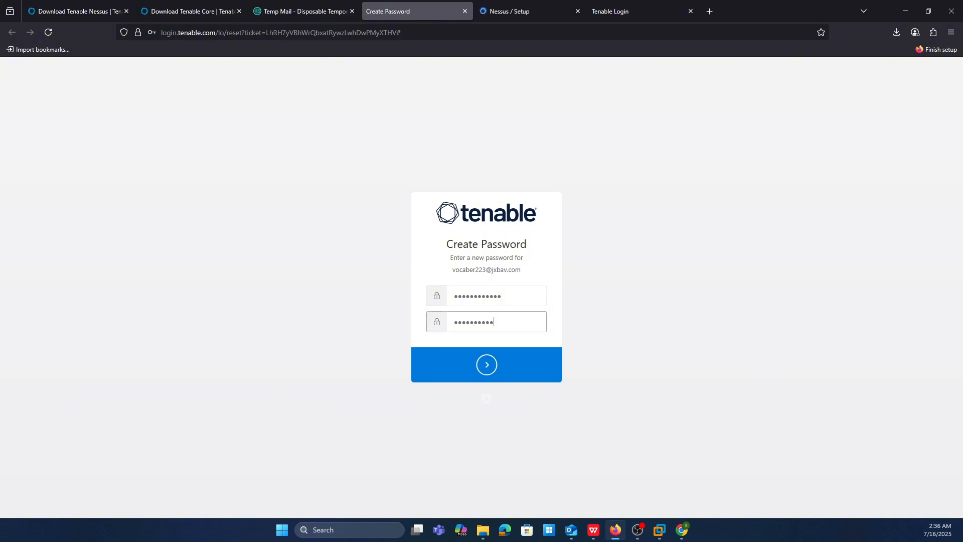
{"action": "key", "text": "Return"}
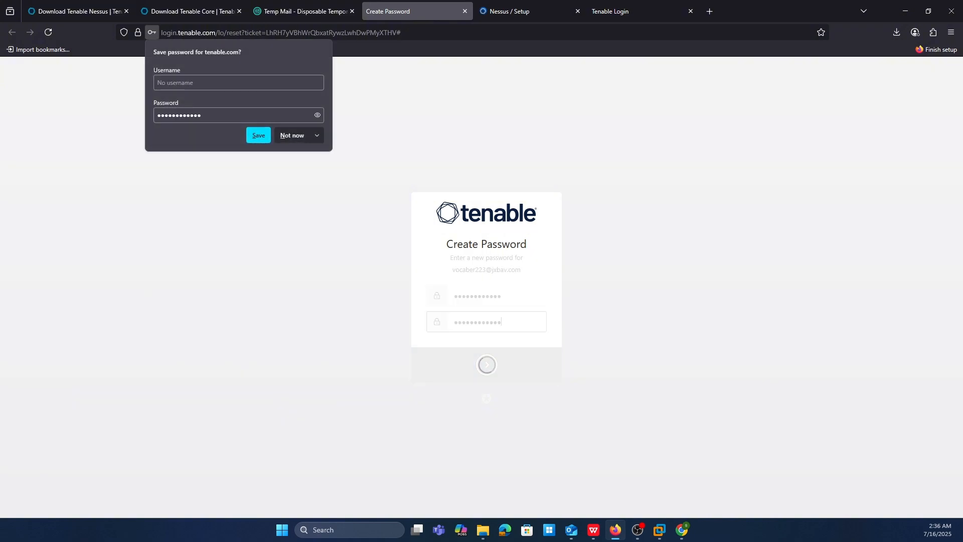
{"action": "left_click", "coordinate": [284, 139]}
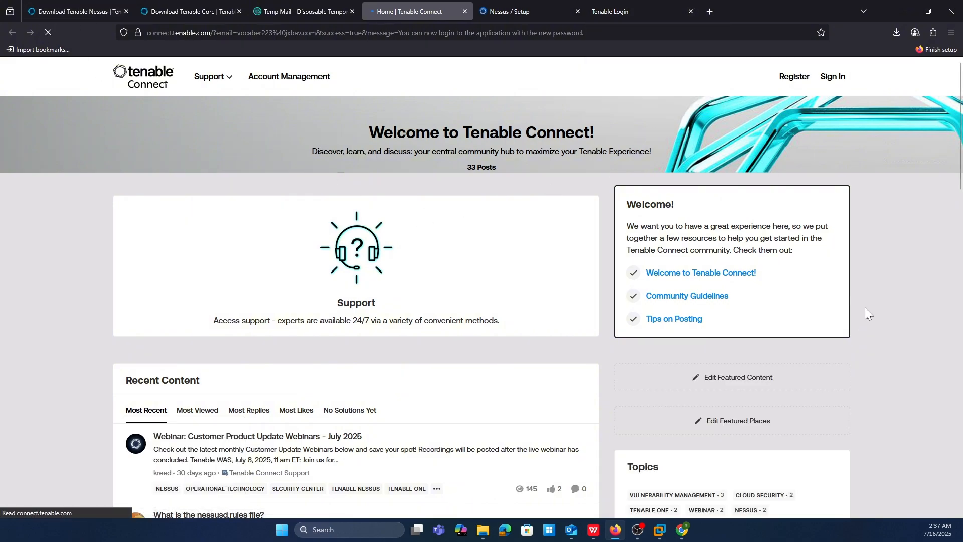
- Try to sign in to Tenable Connect with the temporary e-mail address and the new account password, without saving the login
{"action": "left_click", "coordinate": [833, 77]}
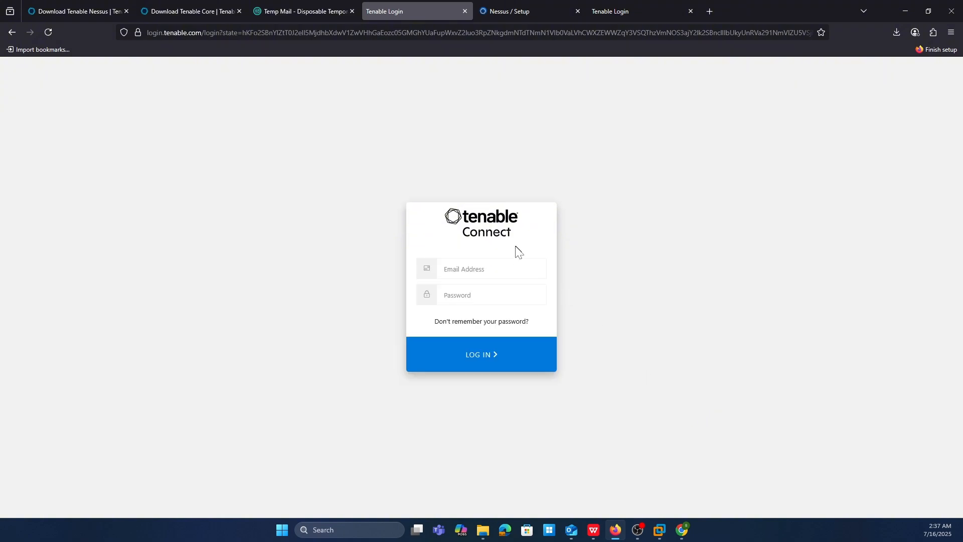
{"action": "left_click", "coordinate": [491, 269]}
{"action": "key", "text": "ctrl+v"}
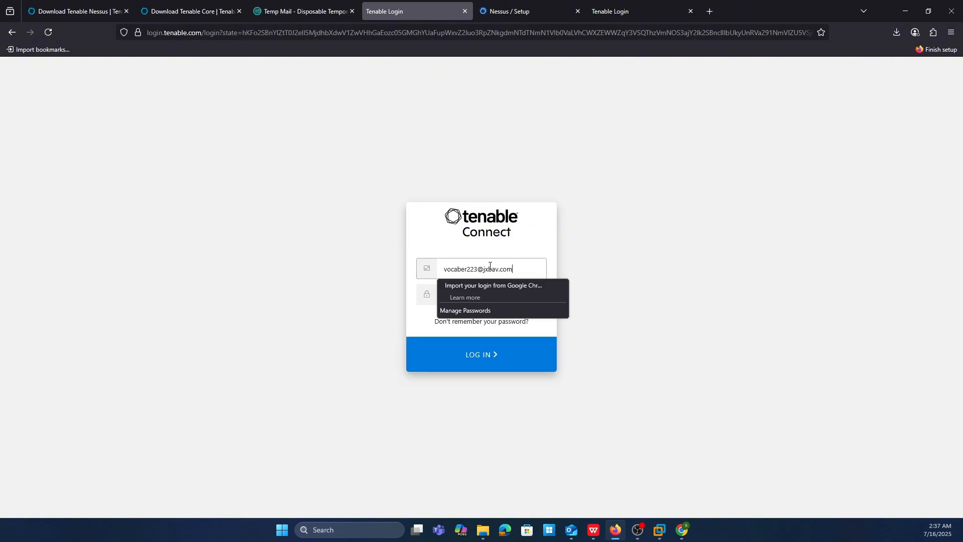
{"action": "left_click", "coordinate": [694, 285]}
{"action": "left_click", "coordinate": [471, 296]}
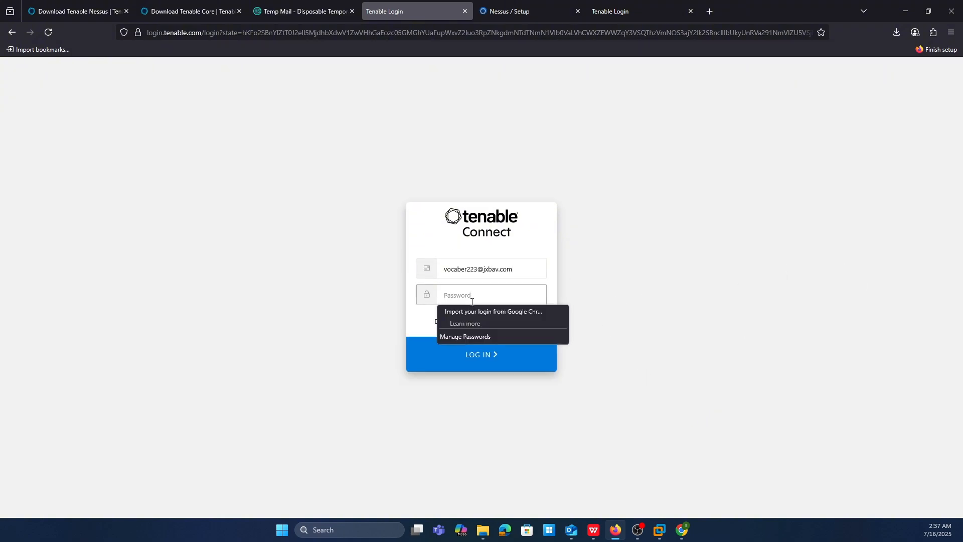
{"action": "type", "text": "••"}
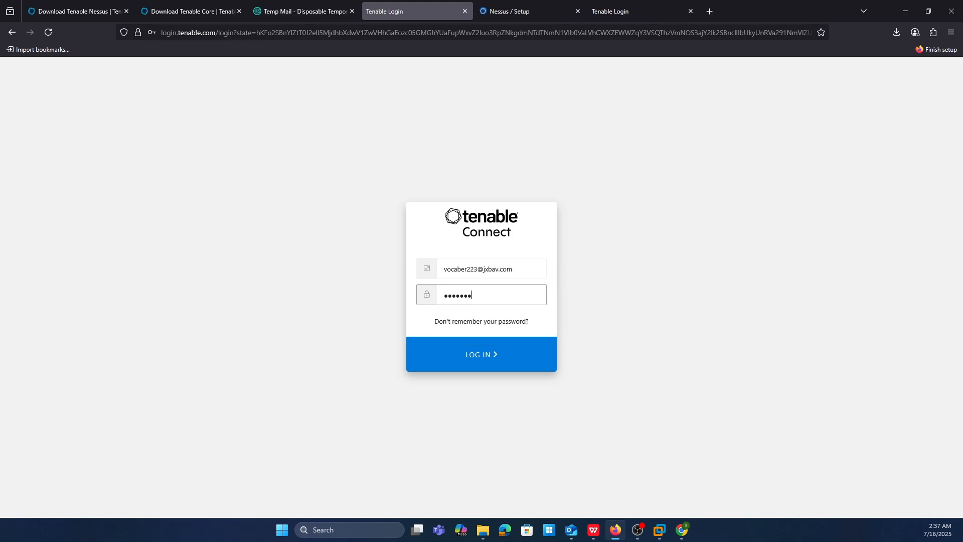
{"action": "key", "text": "Return"}
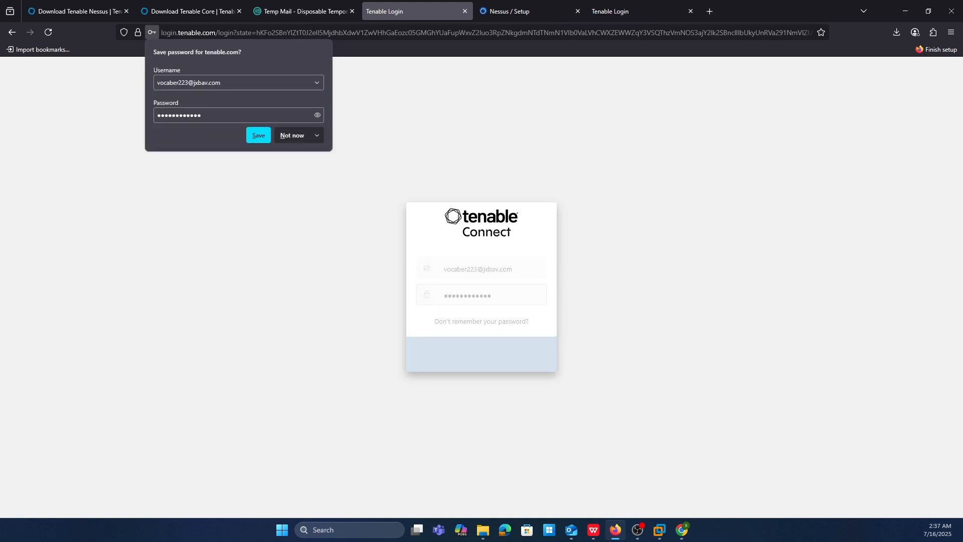
{"action": "left_click", "coordinate": [289, 138]}
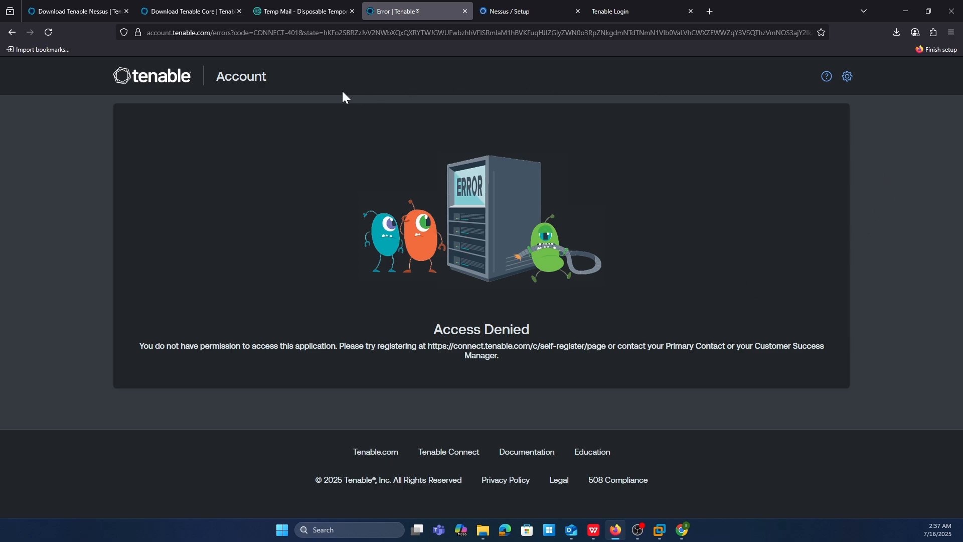
- Open the Tenable Account portal and log in with the temporary e-mail address and account password, declining to save the login
{"action": "left_click", "coordinate": [241, 81]}
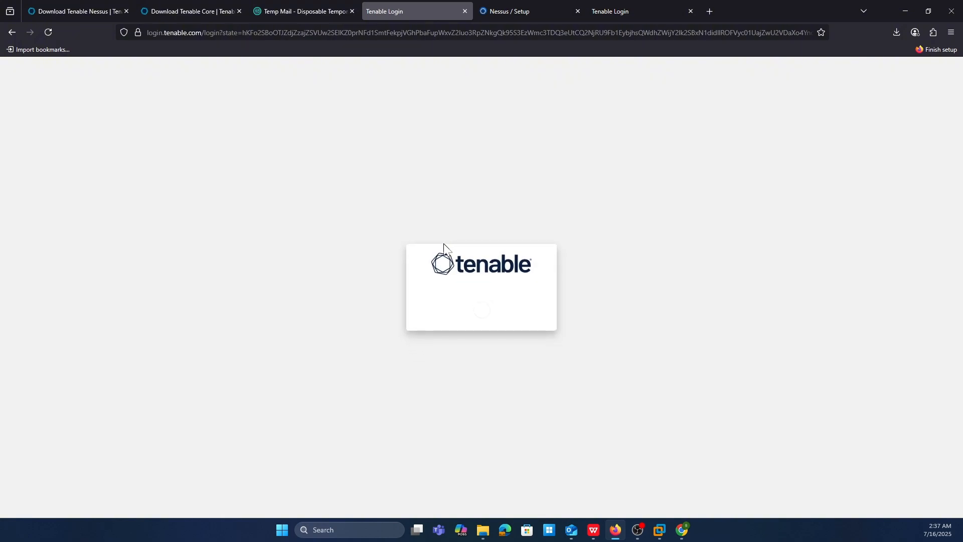
{"action": "left_click", "coordinate": [472, 269]}
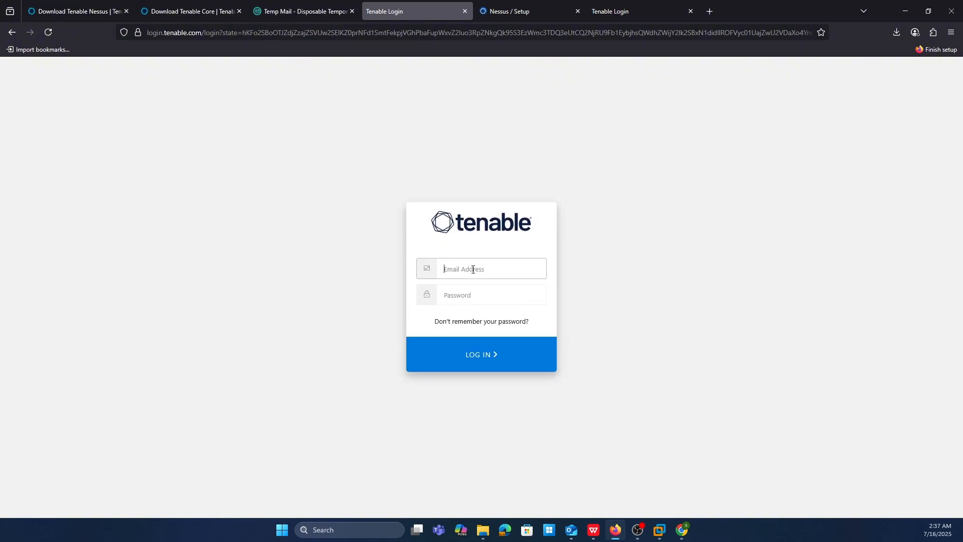
{"action": "type", "text": "s"}
{"action": "key", "text": "BackSpace"}
{"action": "key", "text": "BackSpace"}
{"action": "key", "text": "BackSpace"}
{"action": "key", "text": "ctrl+v"}
{"action": "key", "text": "Tab"}
{"action": "type", "text": "•"}
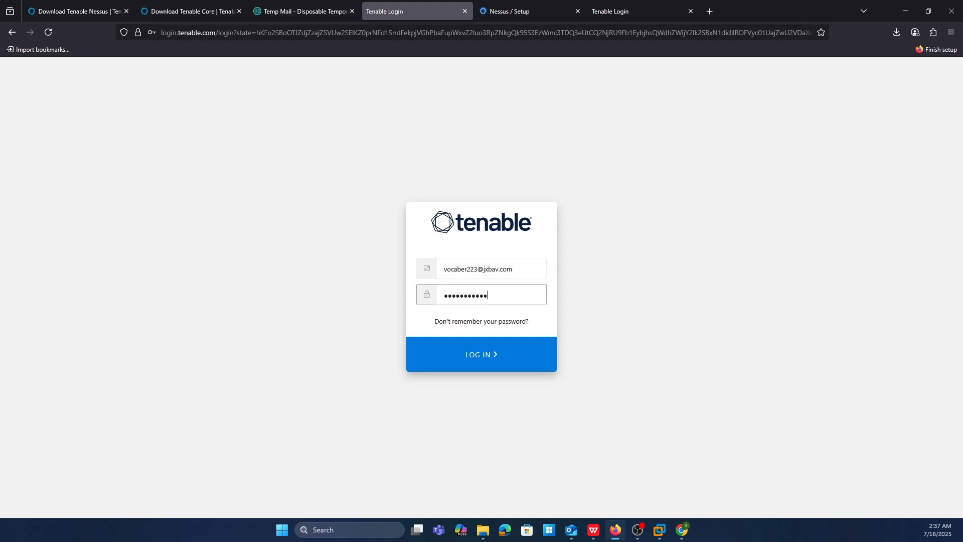
{"action": "key", "text": "Return"}
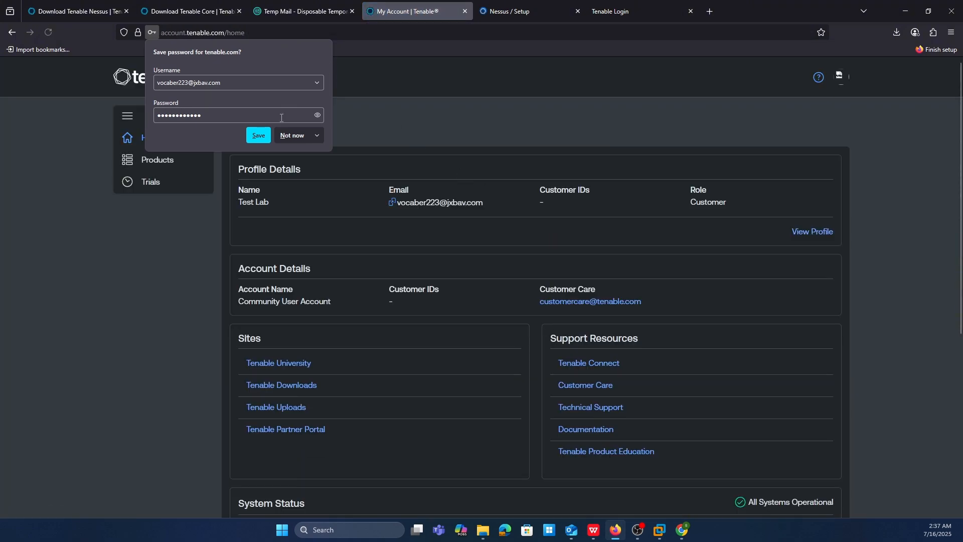
{"action": "left_click", "coordinate": [285, 137]}
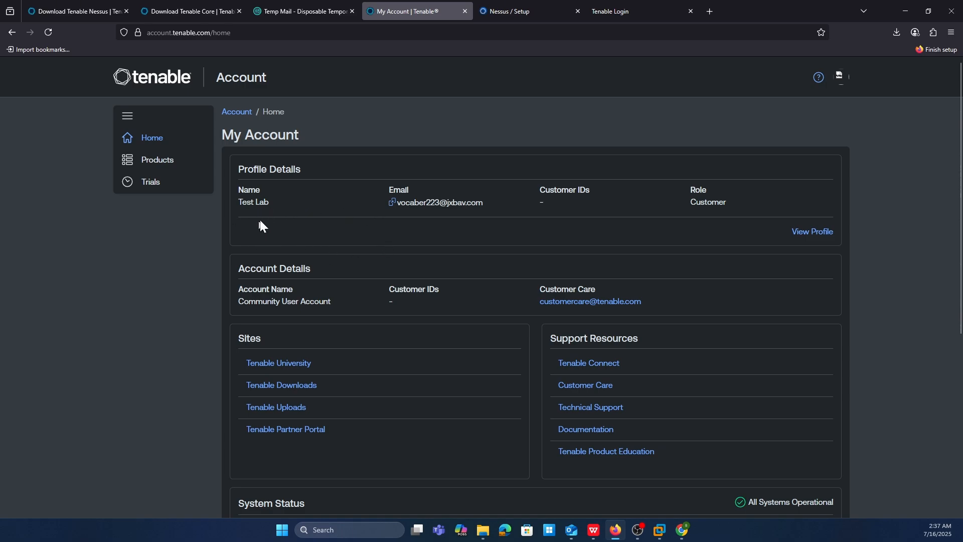
- Open the account's trials list and examine the Nessus Expert trial's name, created and end dates, and activation code
{"action": "left_click", "coordinate": [839, 79]}
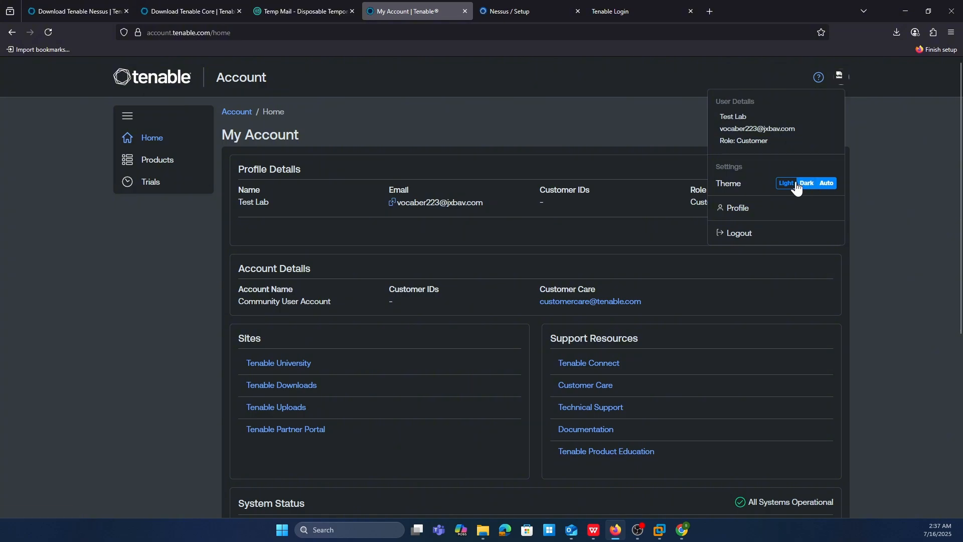
{"action": "left_click", "coordinate": [151, 181]}
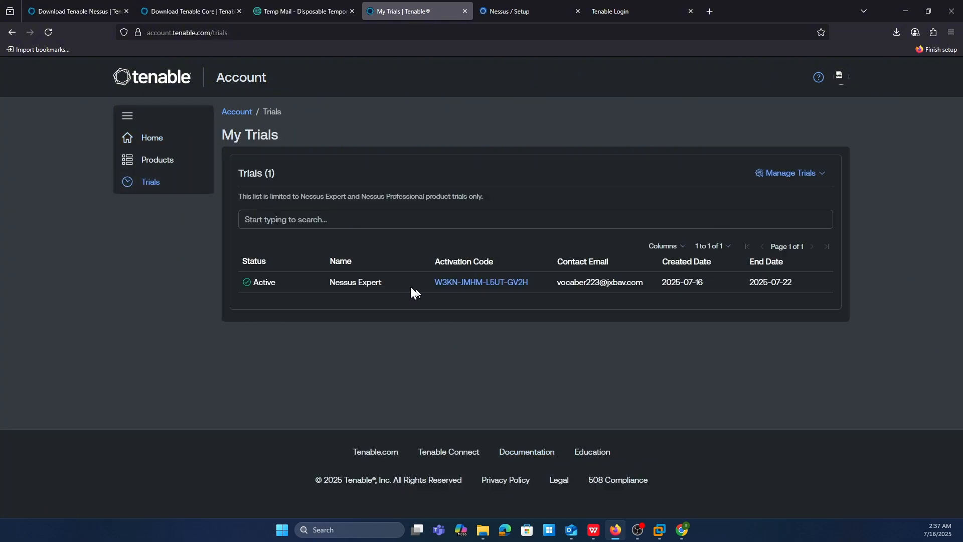
{"action": "left_click_drag", "start_coordinate": [334, 285], "coordinate": [540, 281]}
{"action": "left_click", "coordinate": [537, 314]}
{"action": "left_click_drag", "start_coordinate": [704, 281], "coordinate": [661, 282]}
{"action": "left_click", "coordinate": [684, 345]}
{"action": "mouse_move", "coordinate": [784, 281]}
{"action": "left_click_drag", "start_coordinate": [429, 290], "coordinate": [529, 283]}
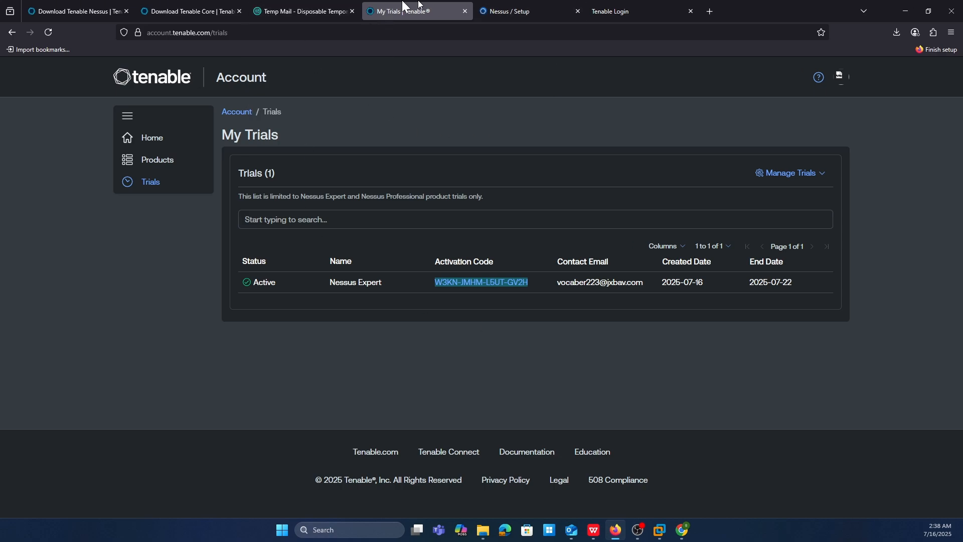
- Copy the temporary e-mail address from the mailbox and submit it on the Nessus setup's Get Started form
{"action": "left_click", "coordinate": [546, 10]}
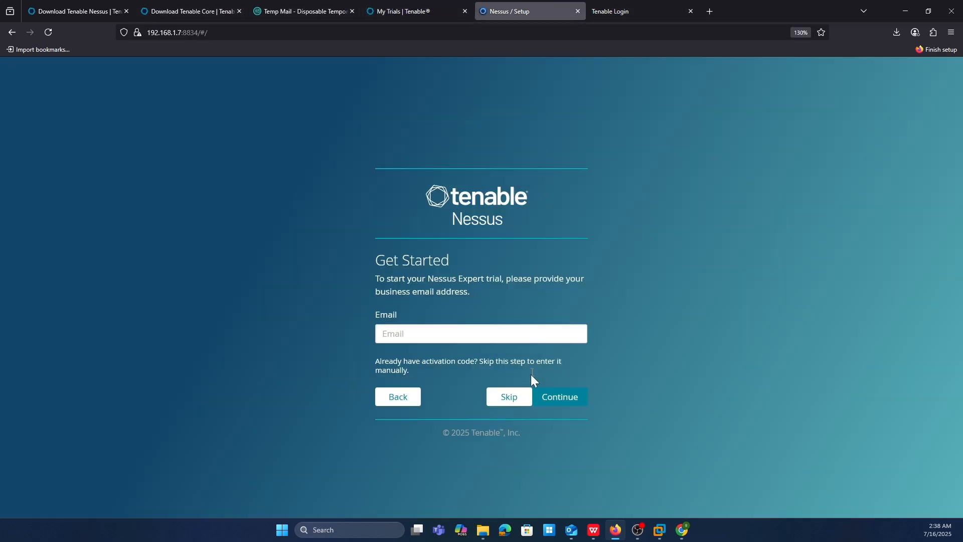
{"action": "left_click", "coordinate": [401, 11]}
{"action": "left_click", "coordinate": [301, 11]}
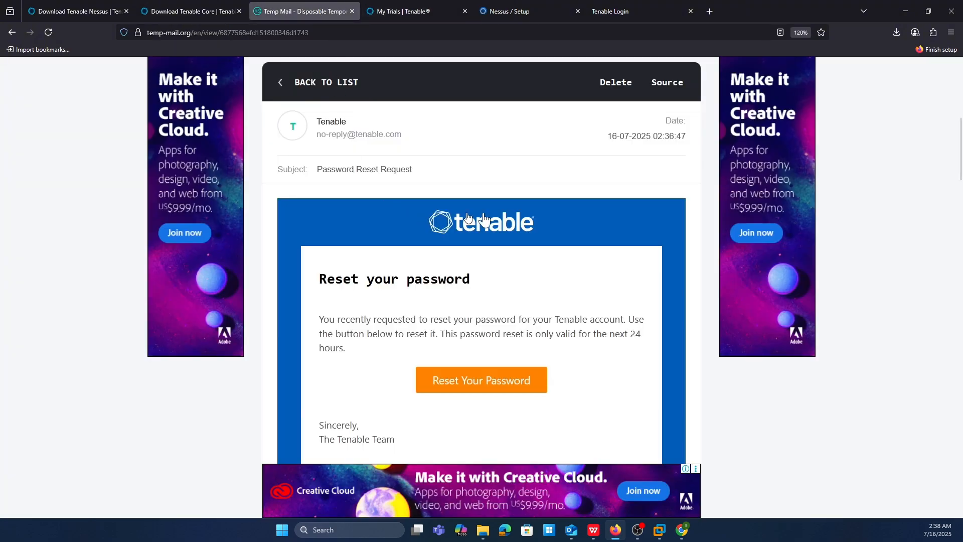
{"action": "scroll", "coordinate": [552, 218], "scroll_direction": "up", "scroll_amount": 5}
{"action": "left_click", "coordinate": [606, 118]}
{"action": "left_click", "coordinate": [527, 11]}
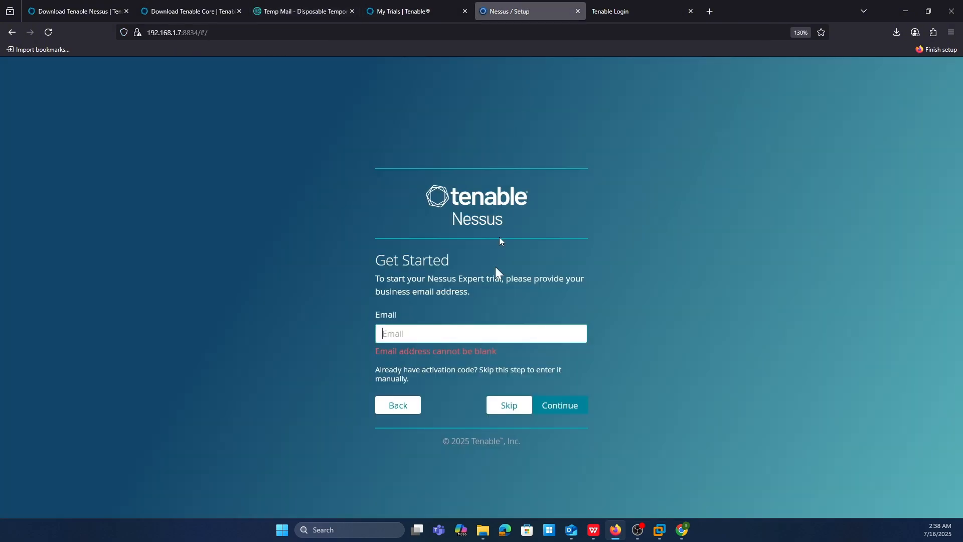
{"action": "key", "text": "ctrl+v"}
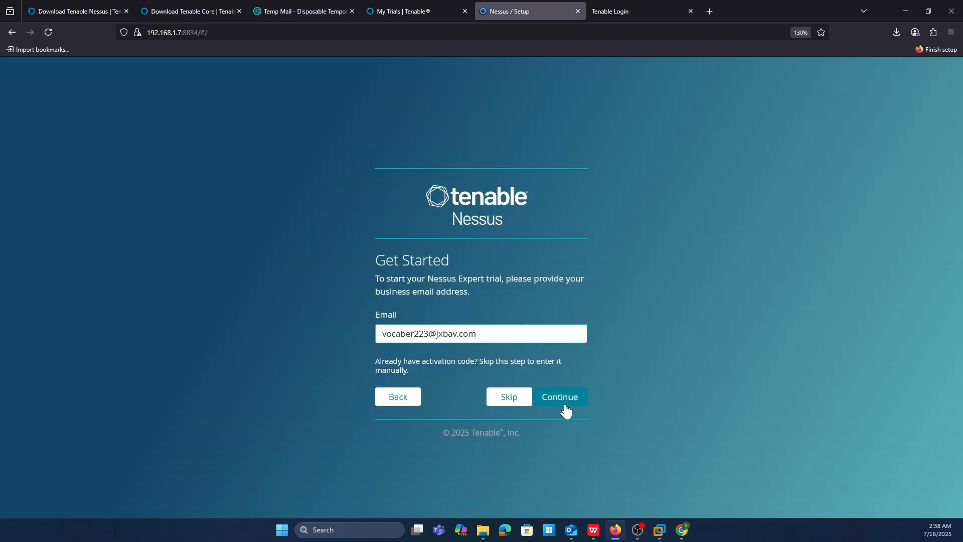
{"action": "left_click", "coordinate": [564, 401]}
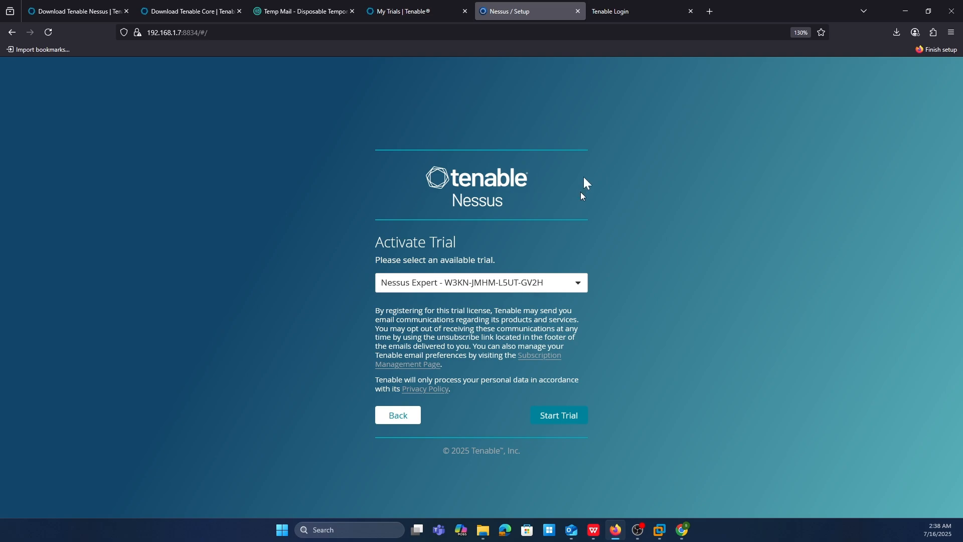
- Compare the activation code in My Trials with the one offered in Nessus setup, and start the Nessus Expert trial
{"action": "left_click", "coordinate": [435, 6]}
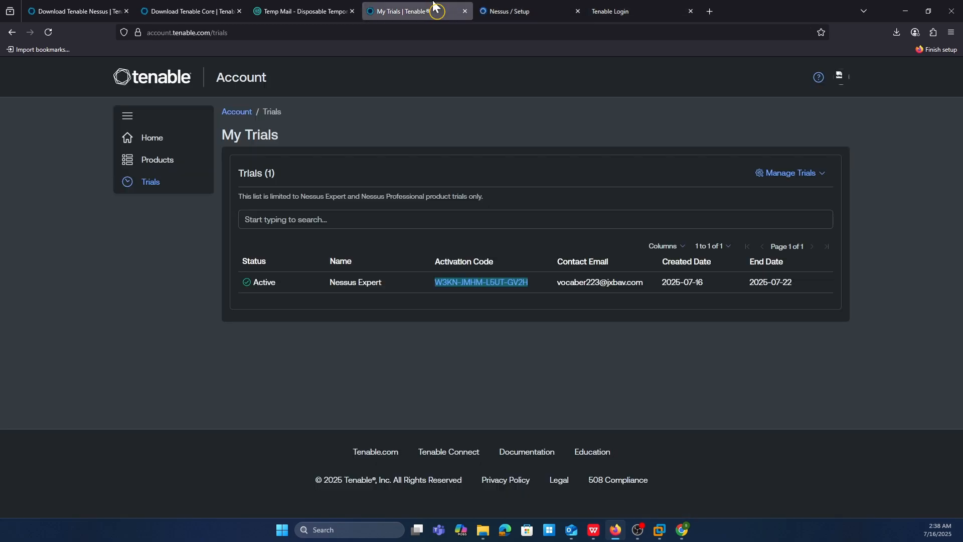
{"action": "left_click", "coordinate": [452, 303]}
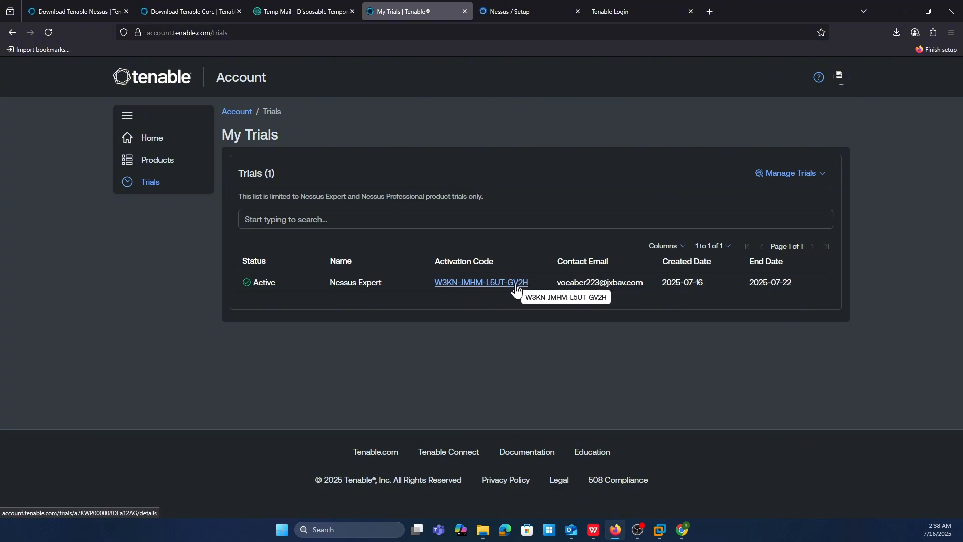
{"action": "left_click", "coordinate": [314, 8]}
{"action": "left_click", "coordinate": [540, 9]}
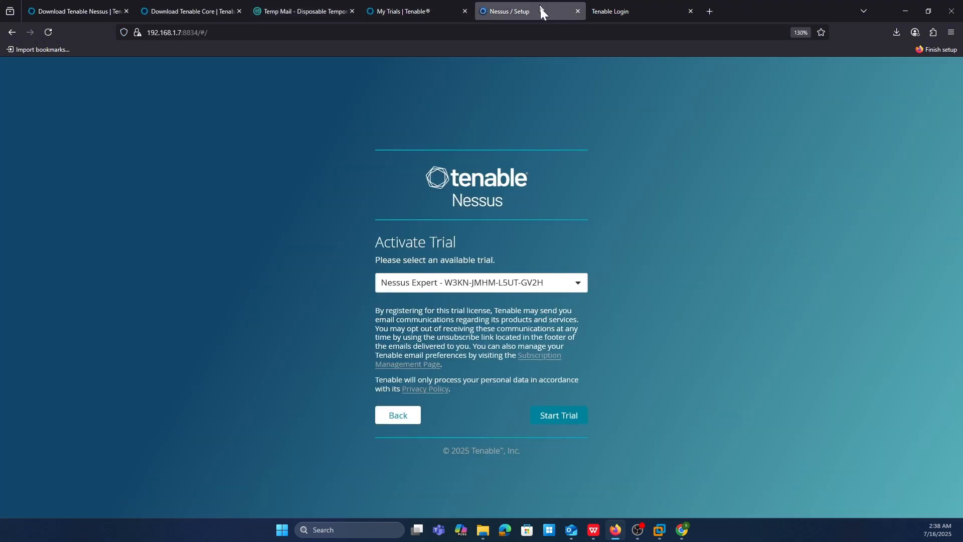
{"action": "left_click", "coordinate": [573, 422]}
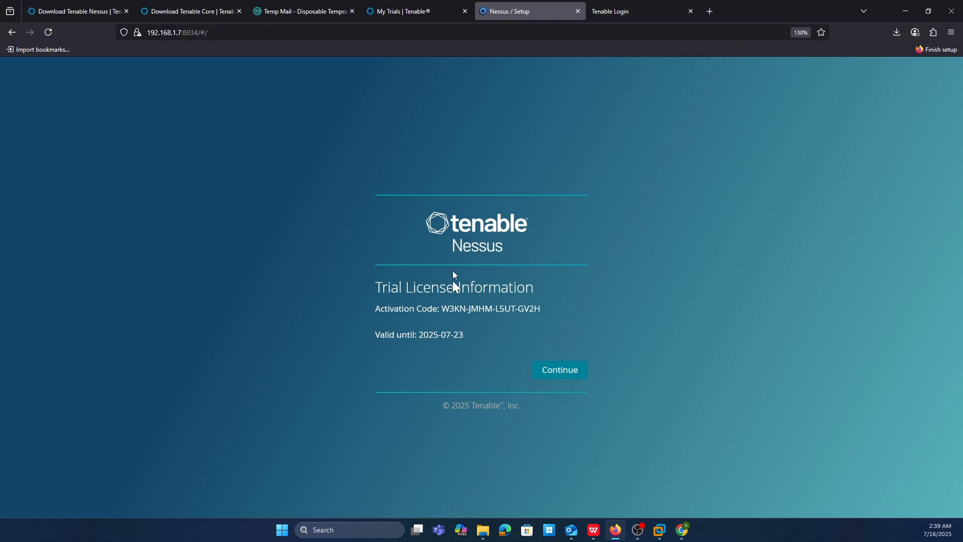
- Review the trial license information and its validity date, and continue to the user account creation form
{"action": "left_click_drag", "start_coordinate": [426, 285], "coordinate": [538, 282]}
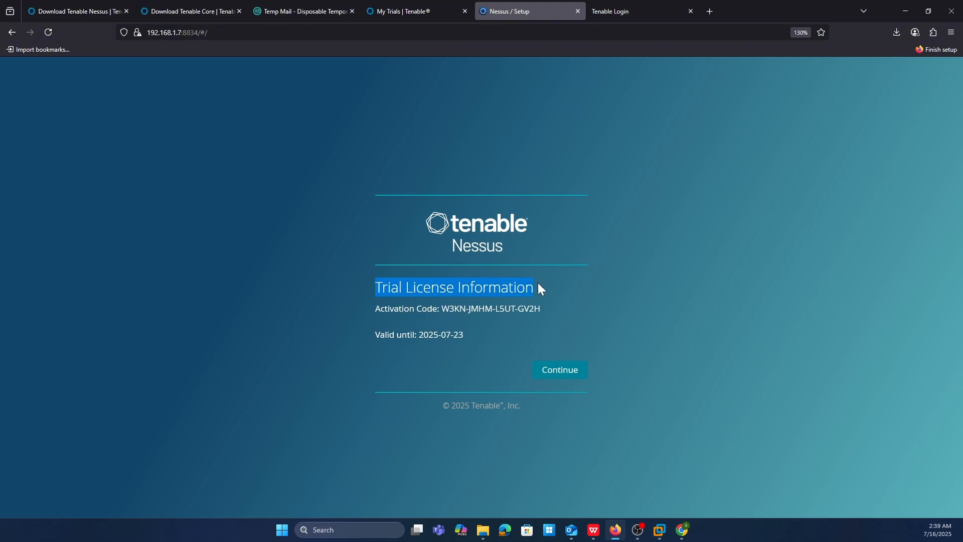
{"action": "left_click", "coordinate": [538, 282]}
{"action": "left_click_drag", "start_coordinate": [376, 332], "coordinate": [466, 336]}
{"action": "left_click", "coordinate": [465, 336]}
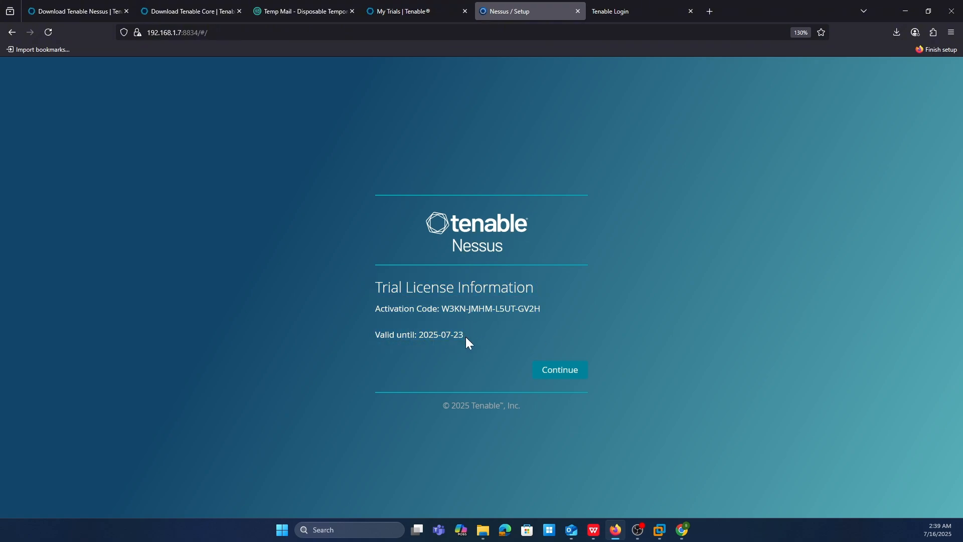
{"action": "left_click", "coordinate": [550, 372]}
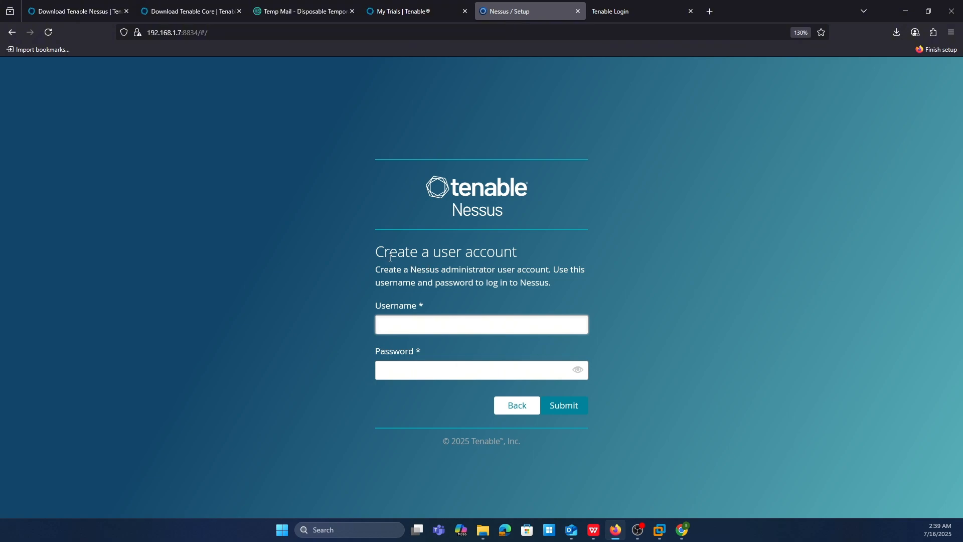
- Create the Nessus administrator account by entering the administrator's username and password and submitting the form
{"action": "left_click_drag", "start_coordinate": [390, 257], "coordinate": [497, 254]}
{"action": "left_click", "coordinate": [497, 253]}
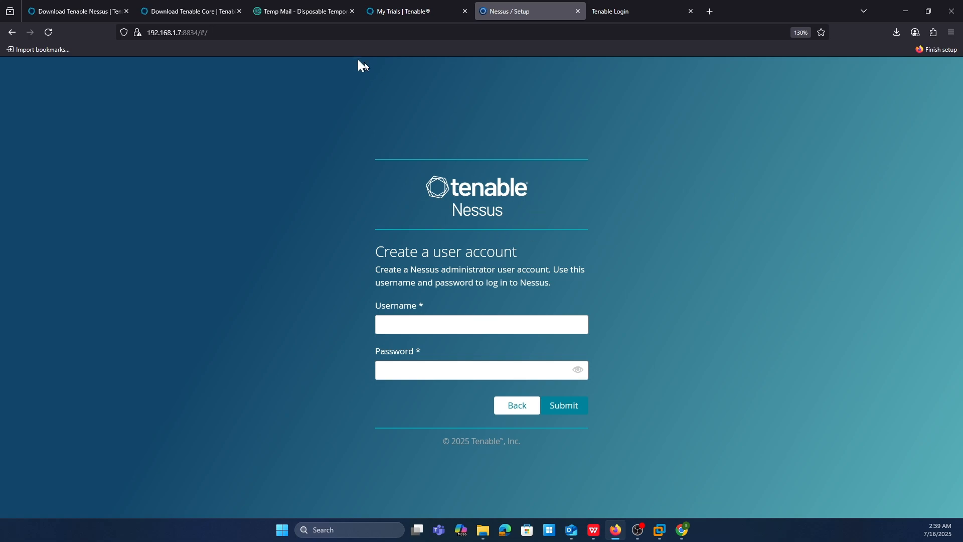
{"action": "left_click", "coordinate": [419, 327]}
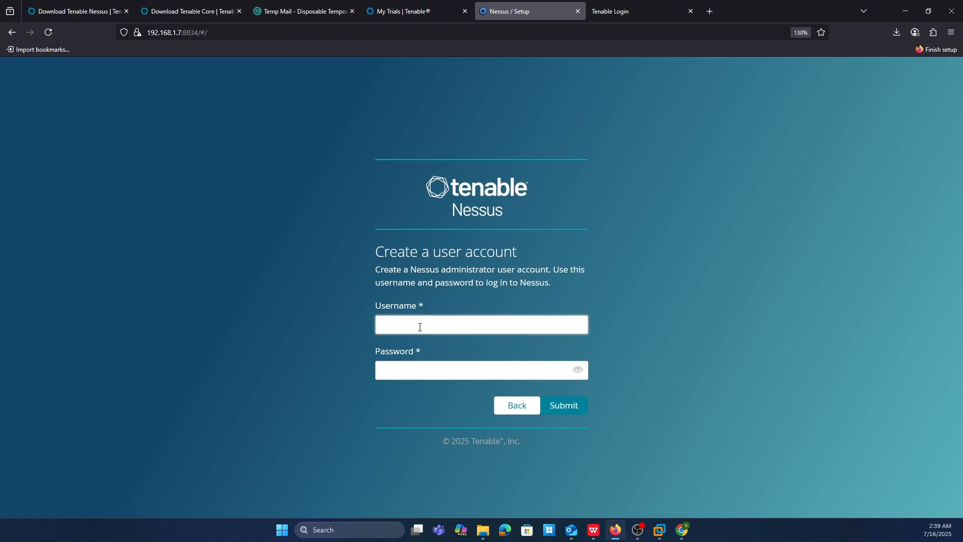
{"action": "type", "text": "shubham"}
{"action": "key", "text": "Tab"}
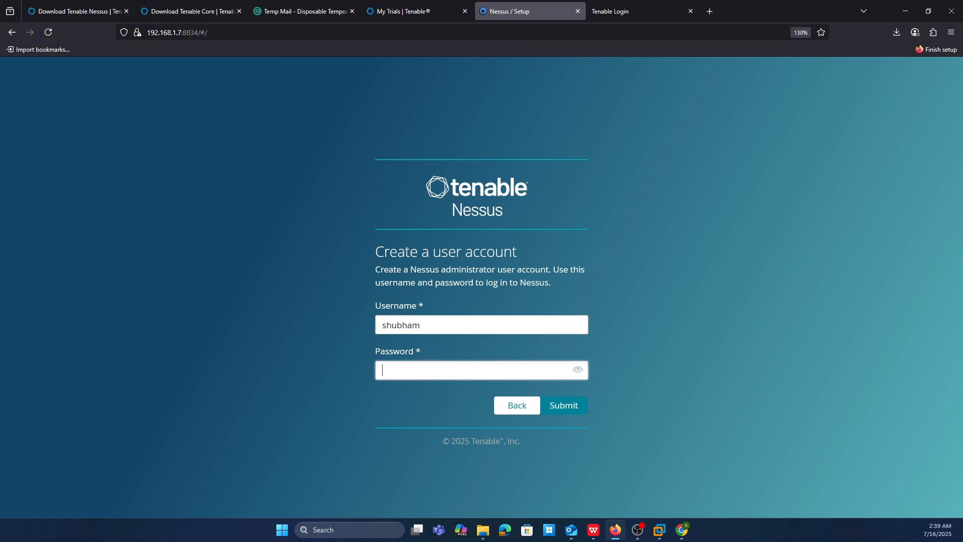
{"action": "type", "text": "••••••••••"}
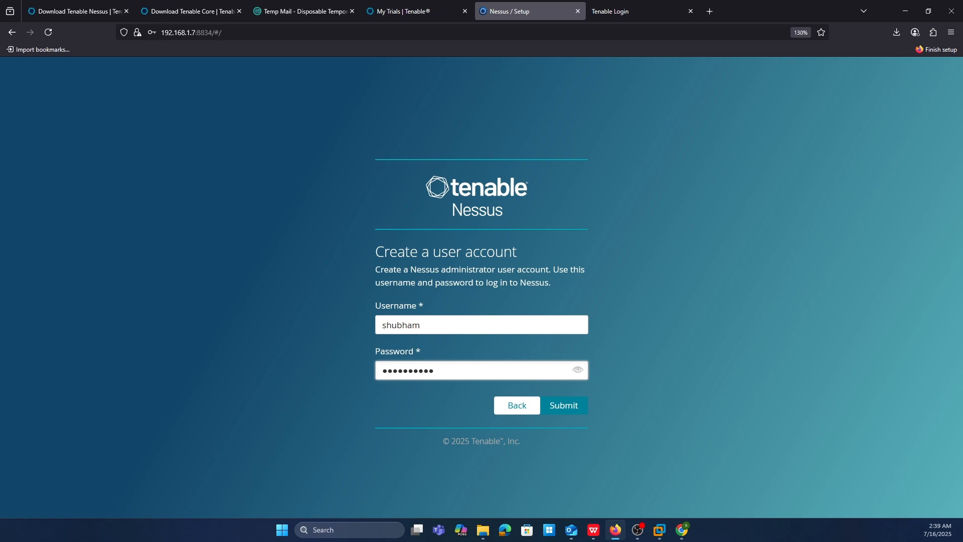
{"action": "left_click", "coordinate": [579, 410]}
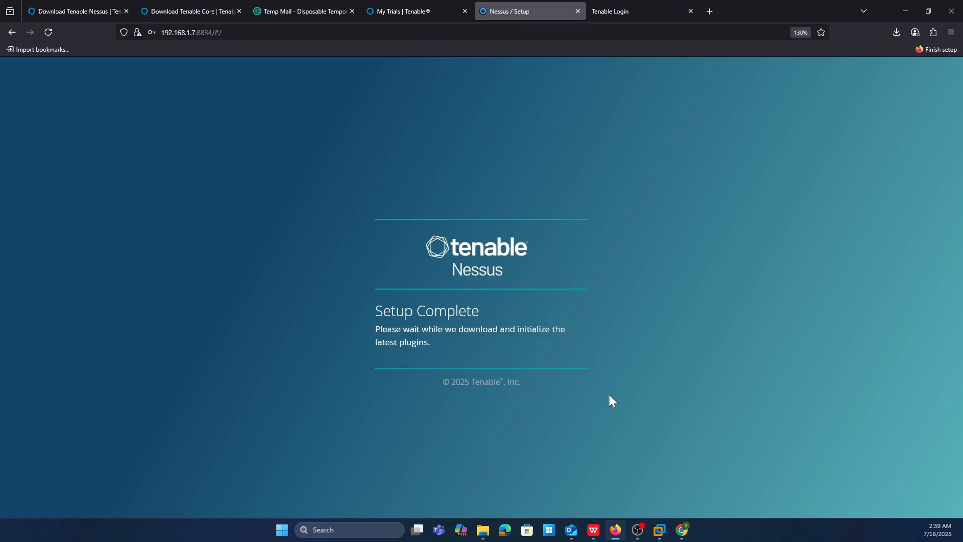
{"action": "left_click", "coordinate": [349, 290]}
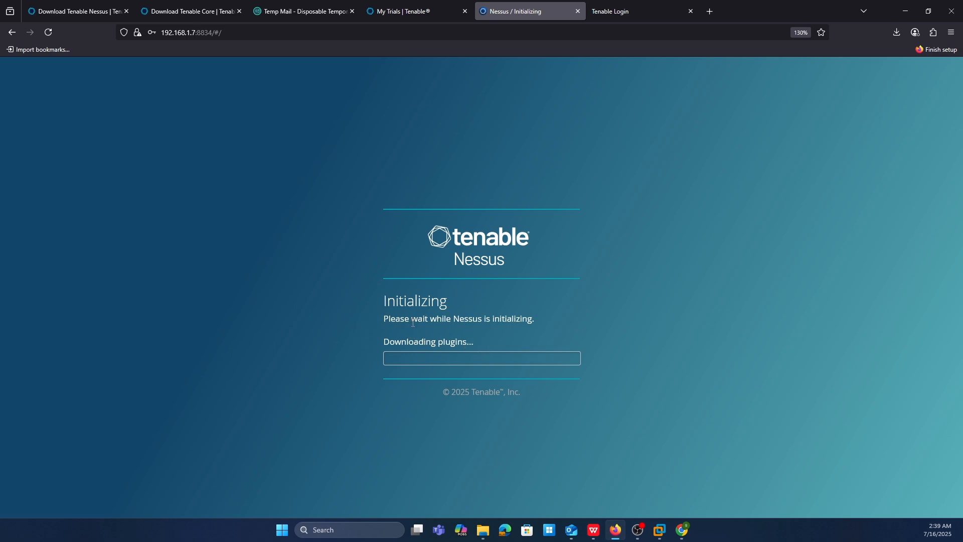
{"action": "left_click_drag", "start_coordinate": [384, 303], "coordinate": [568, 311]}
{"action": "left_click", "coordinate": [567, 311]}
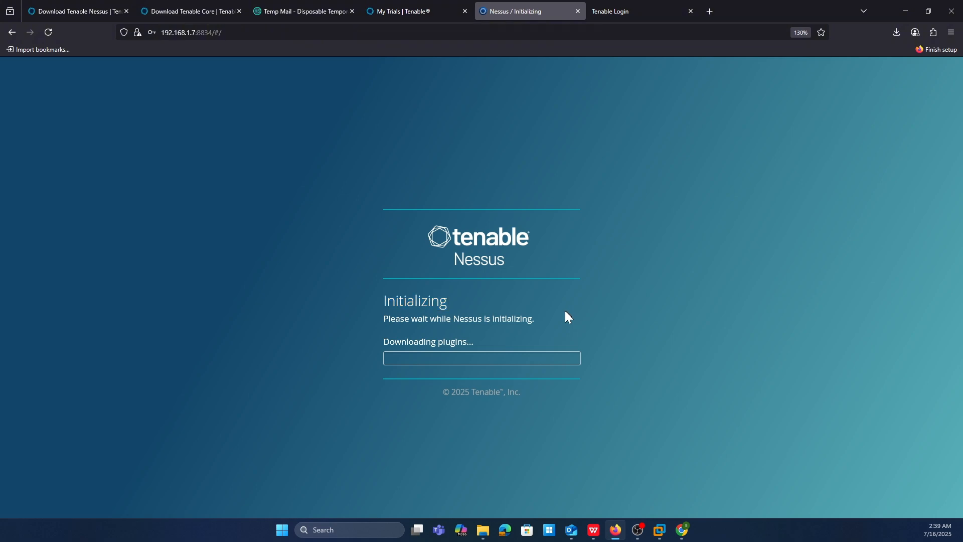